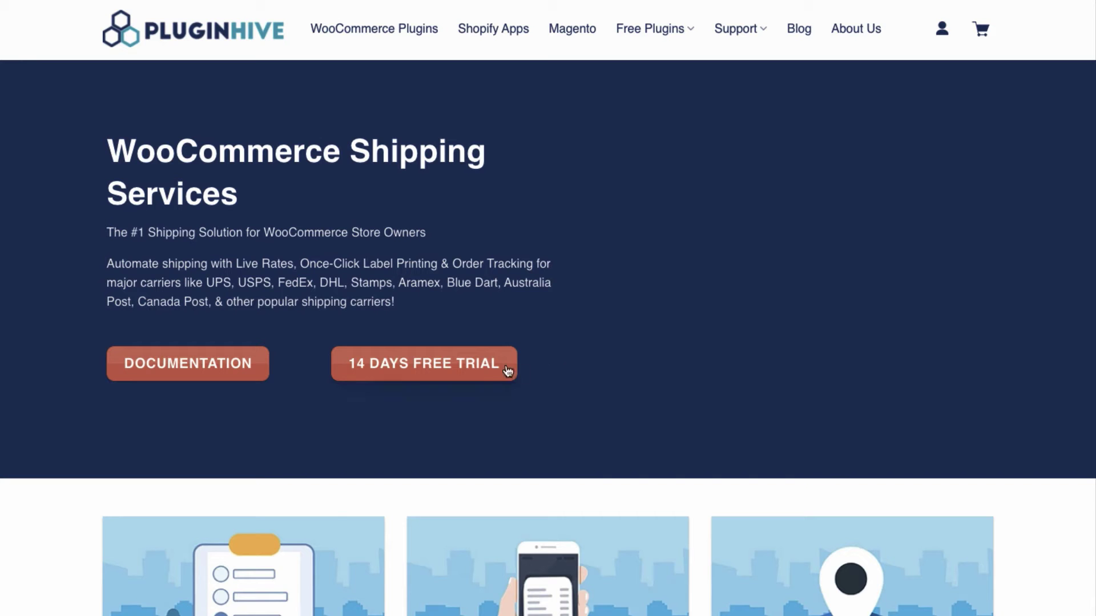
# - Request the PluginHive 14-day free trial with name and email, then download the plugin zip
pyautogui.click(512, 370)
pyautogui.click(394, 215)
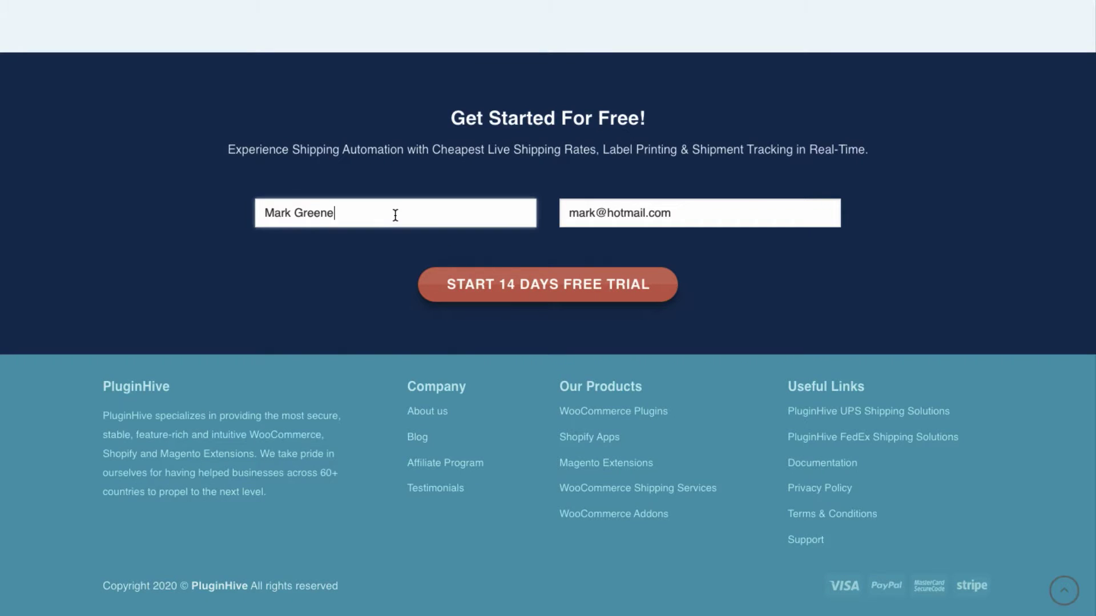
pyautogui.click(681, 214)
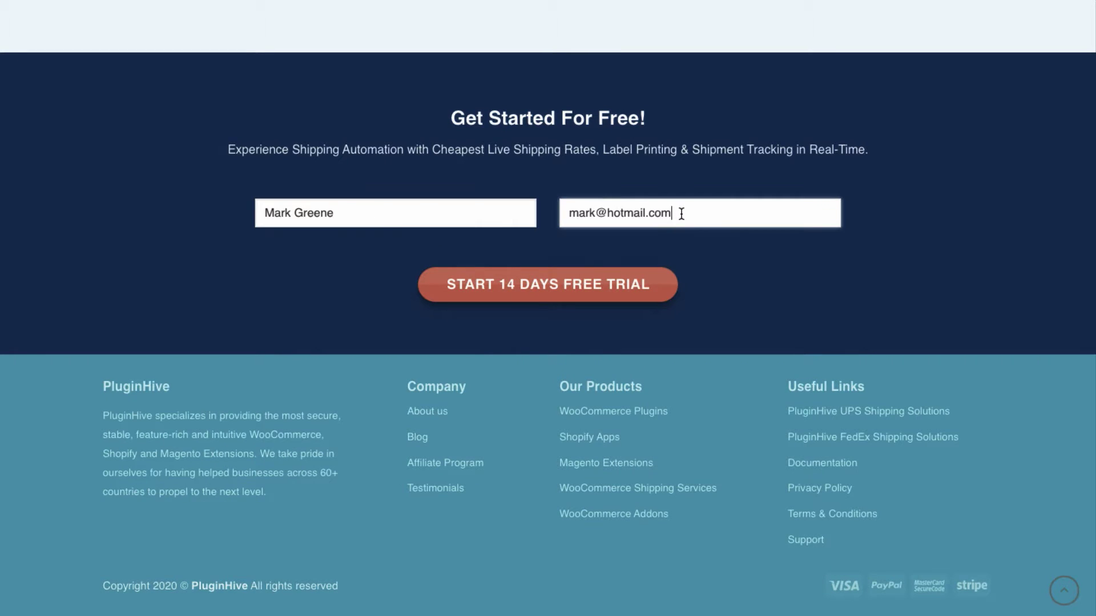
pyautogui.click(528, 294)
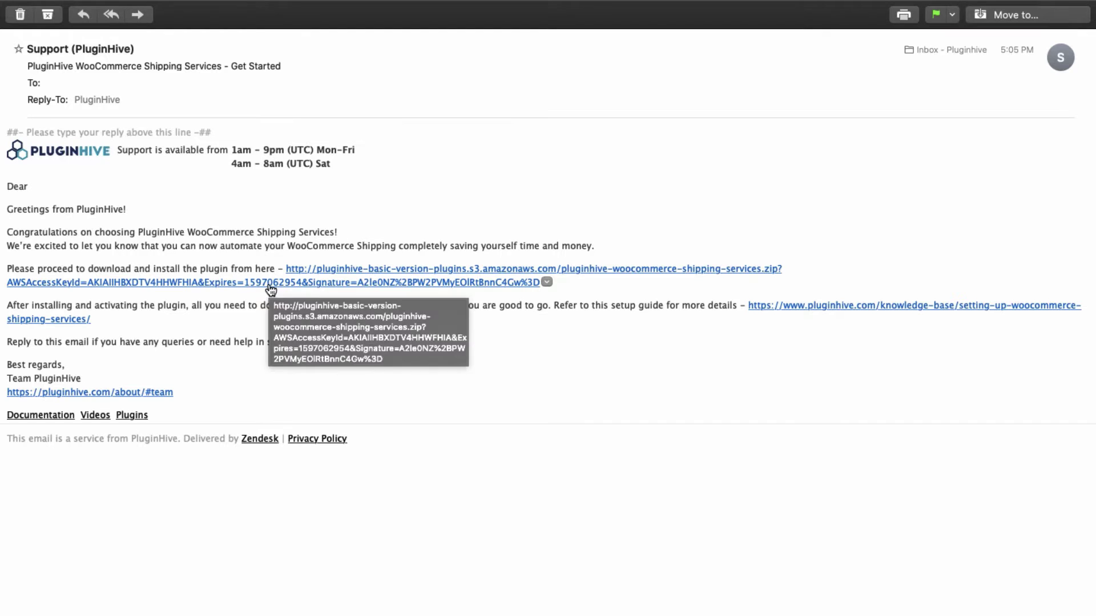
pyautogui.click(271, 283)
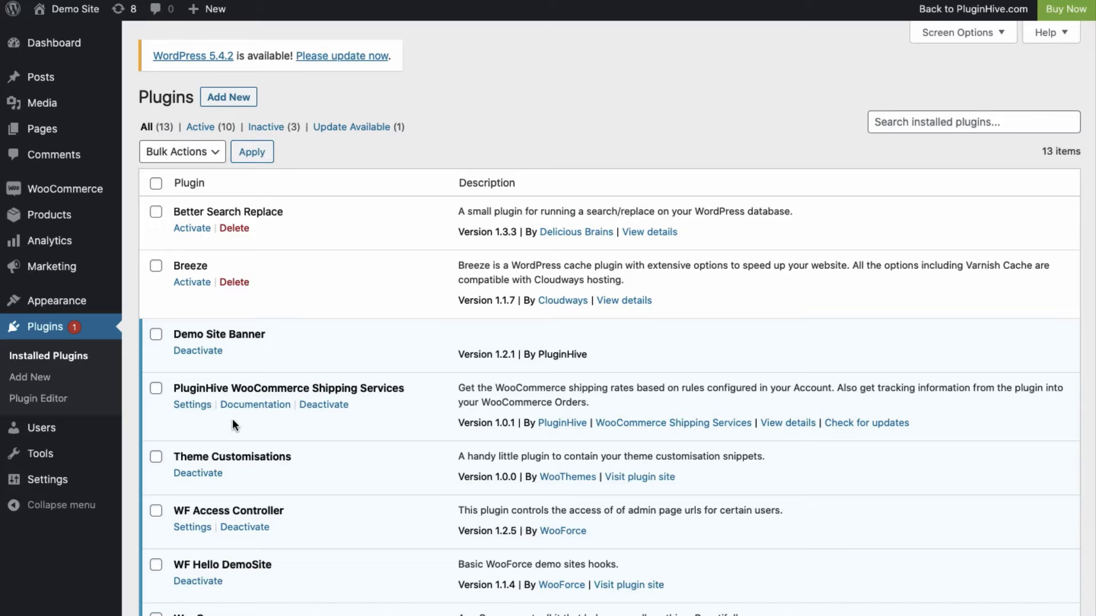
# - Register the store from the PluginHive plugin's settings and start fulfilling in the dashboard
pyautogui.click(194, 406)
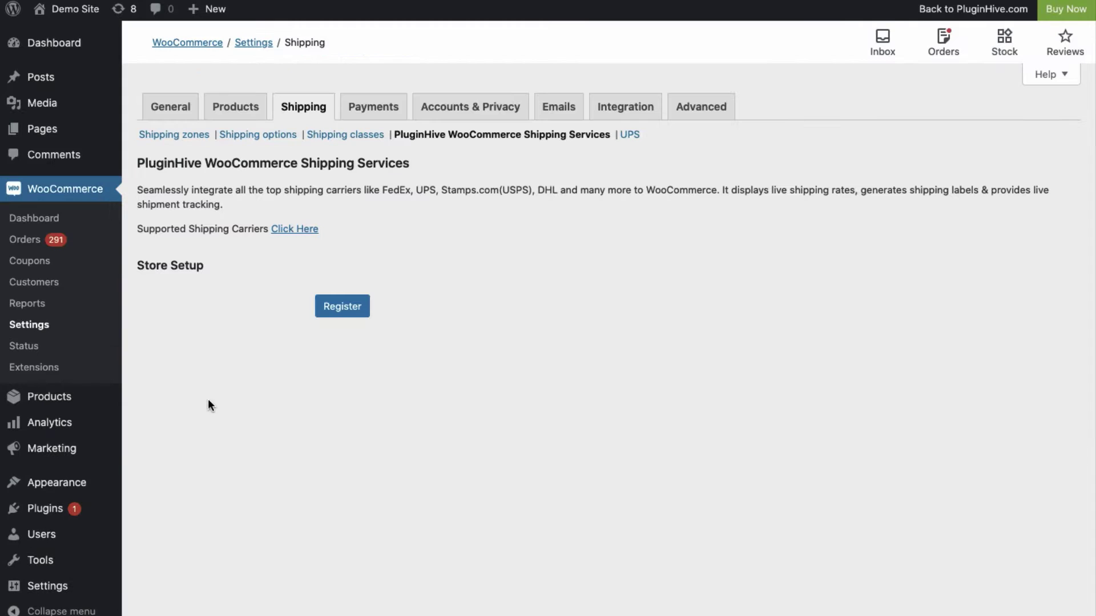
pyautogui.click(343, 312)
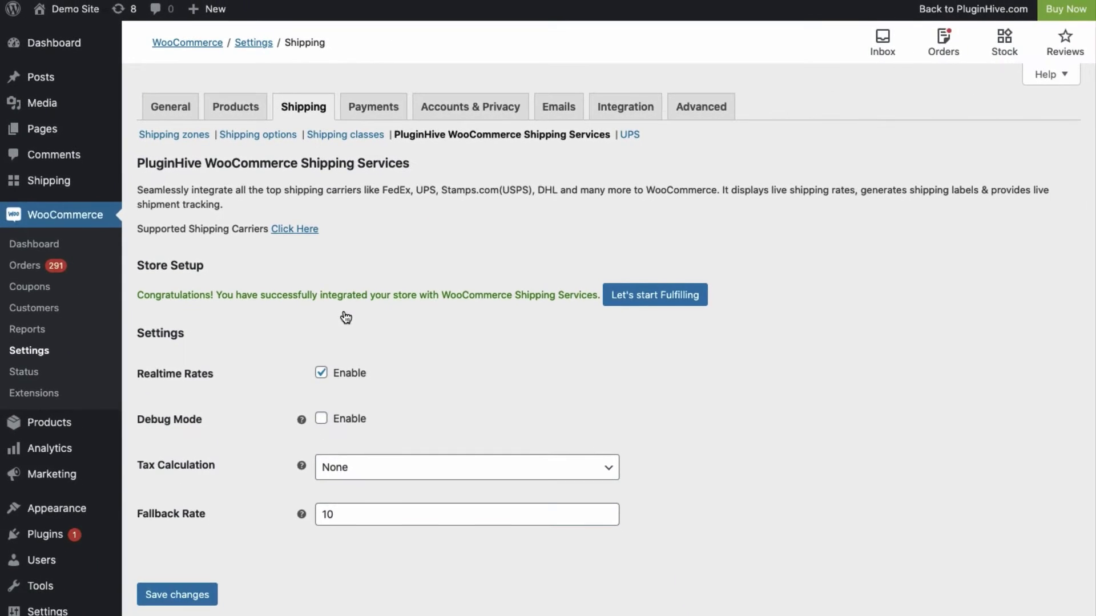
pyautogui.click(642, 297)
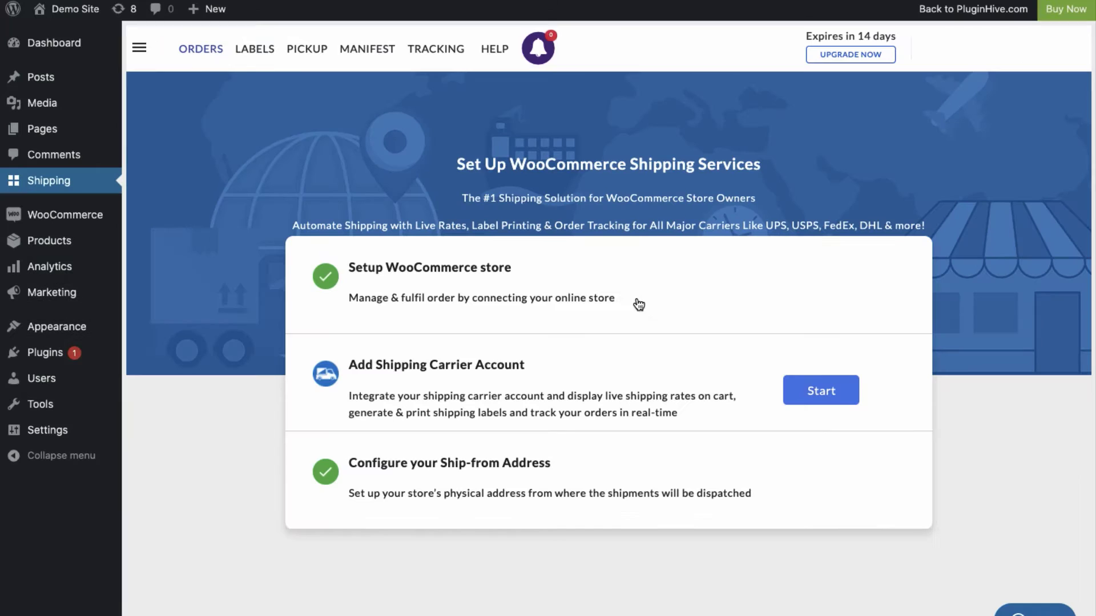
# - Add a FedEx carrier account and save its test account details
pyautogui.click(821, 391)
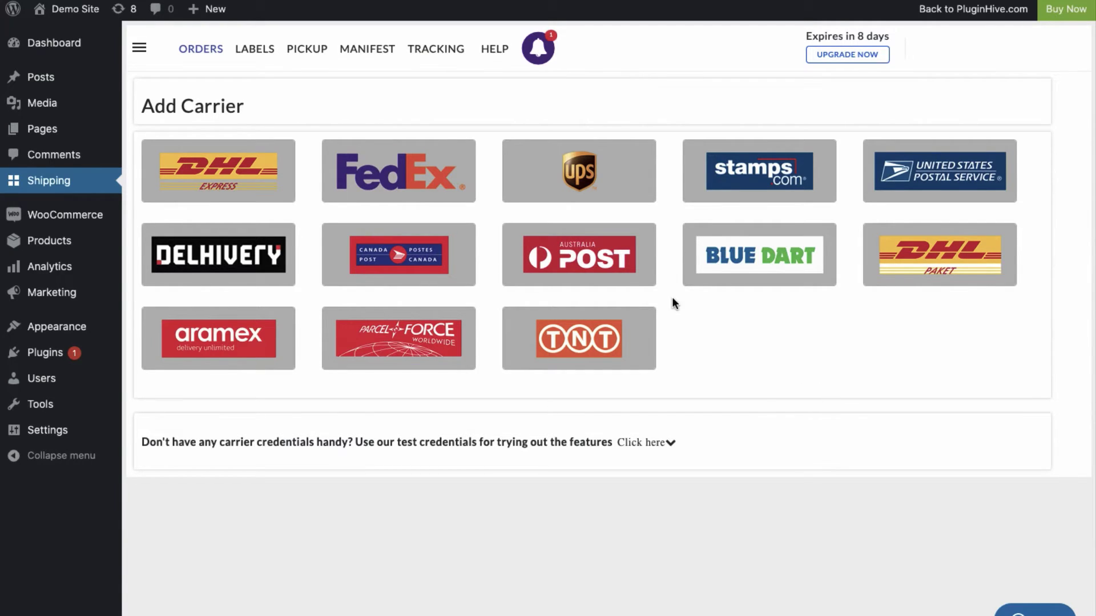
pyautogui.click(461, 202)
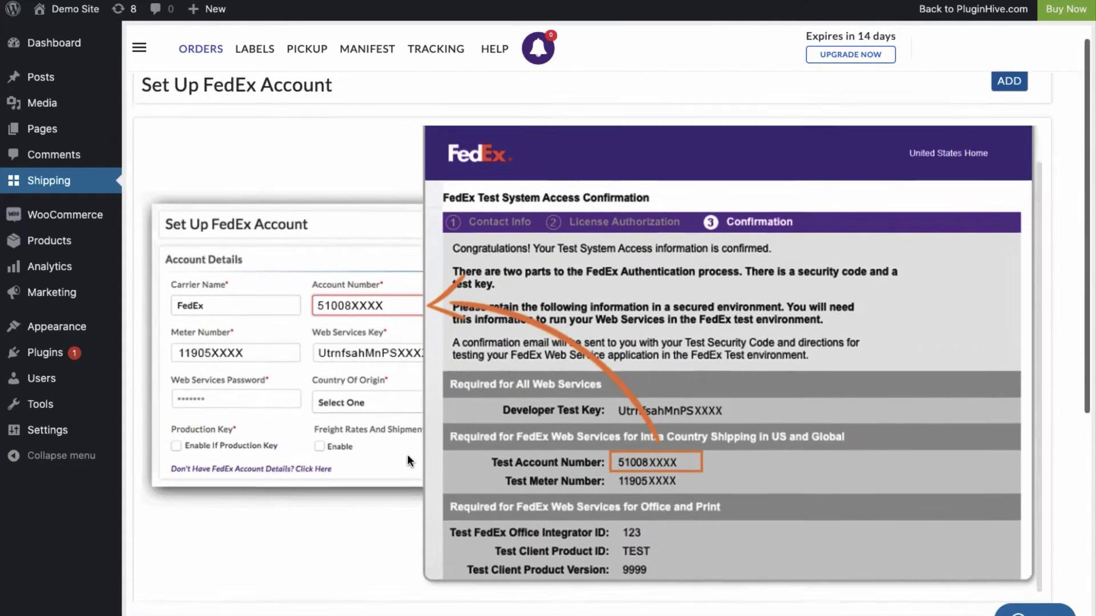
pyautogui.scroll(-5, 408, 458)
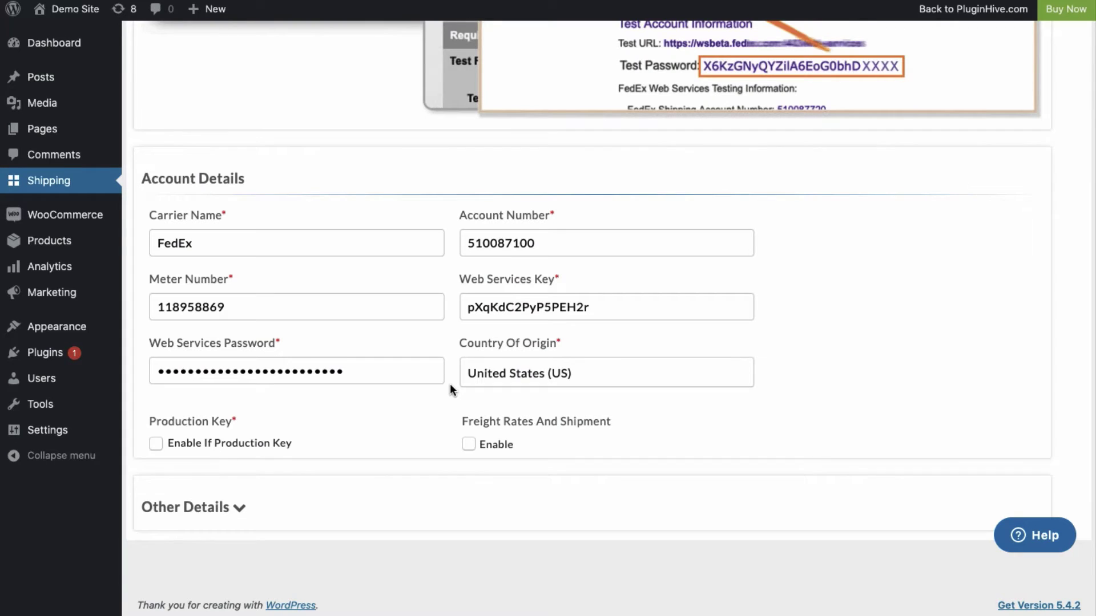
pyautogui.scroll(2, 450, 385)
pyautogui.scroll(2, 450, 384)
pyautogui.scroll(1, 450, 385)
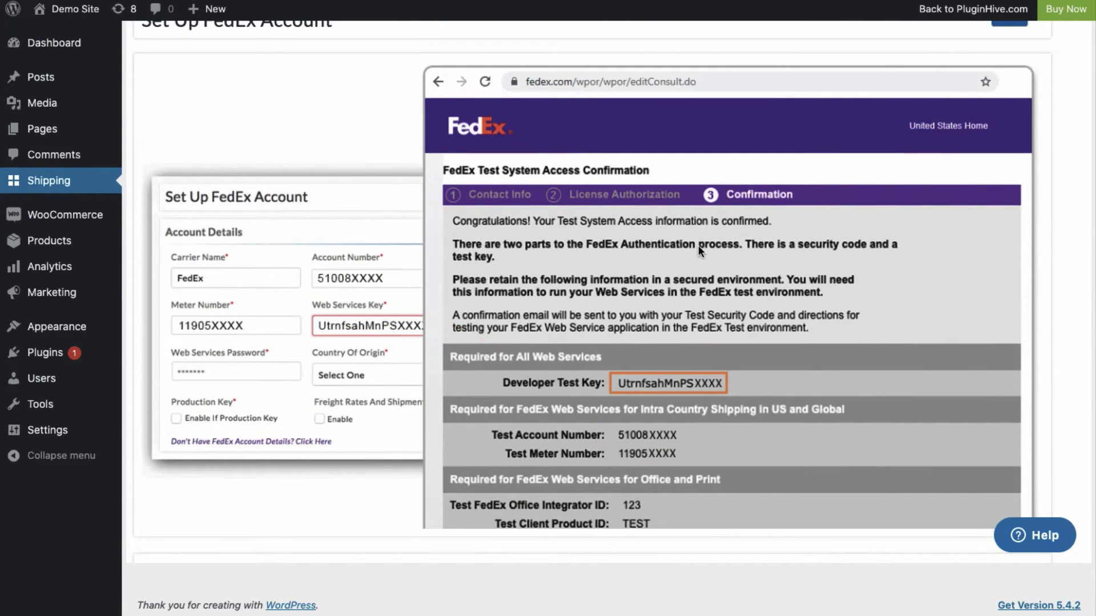
pyautogui.scroll(1, 1064, 220)
pyautogui.click(1012, 91)
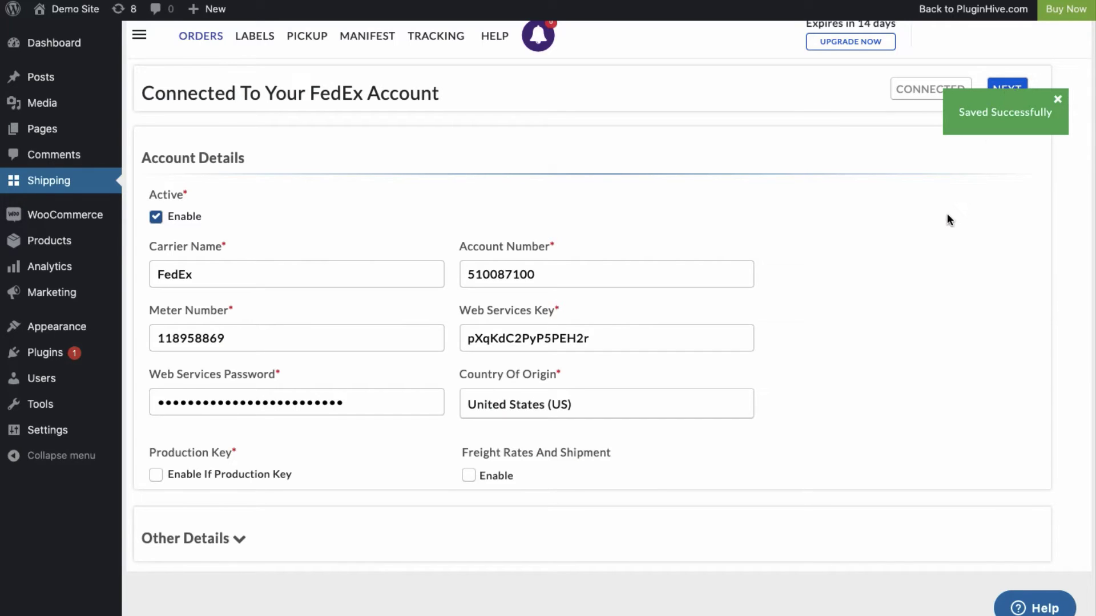
# - Replace ALL with PRIORITY_OVERNIGHT, STANDARD_OVERNIGHT and FIRST_OVERNIGHT in the FedEx rule, then update it
pyautogui.click(141, 51)
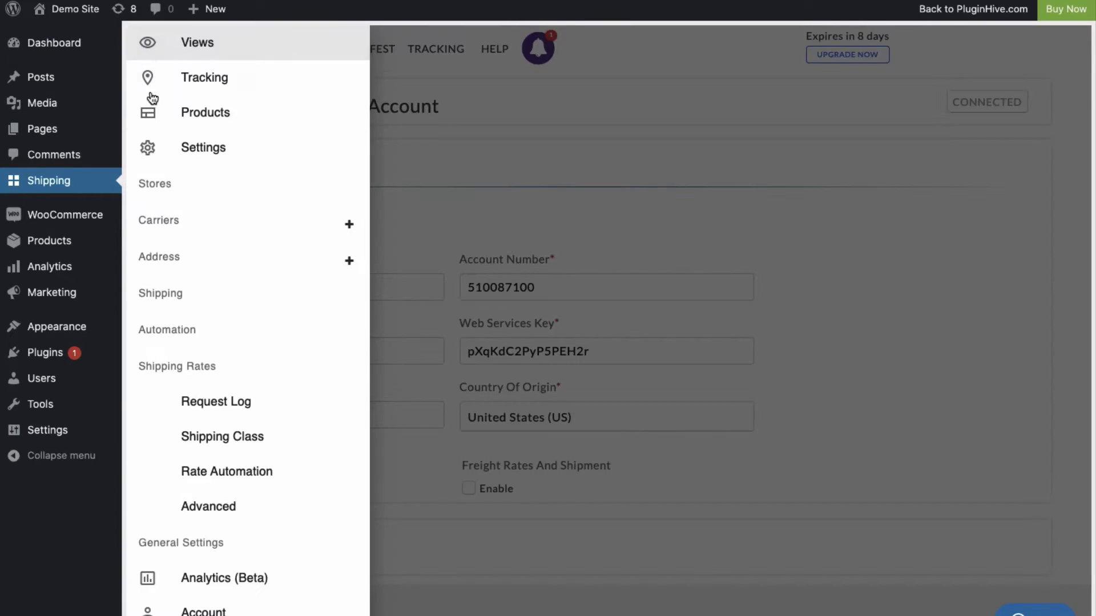
pyautogui.click(227, 471)
pyautogui.click(539, 480)
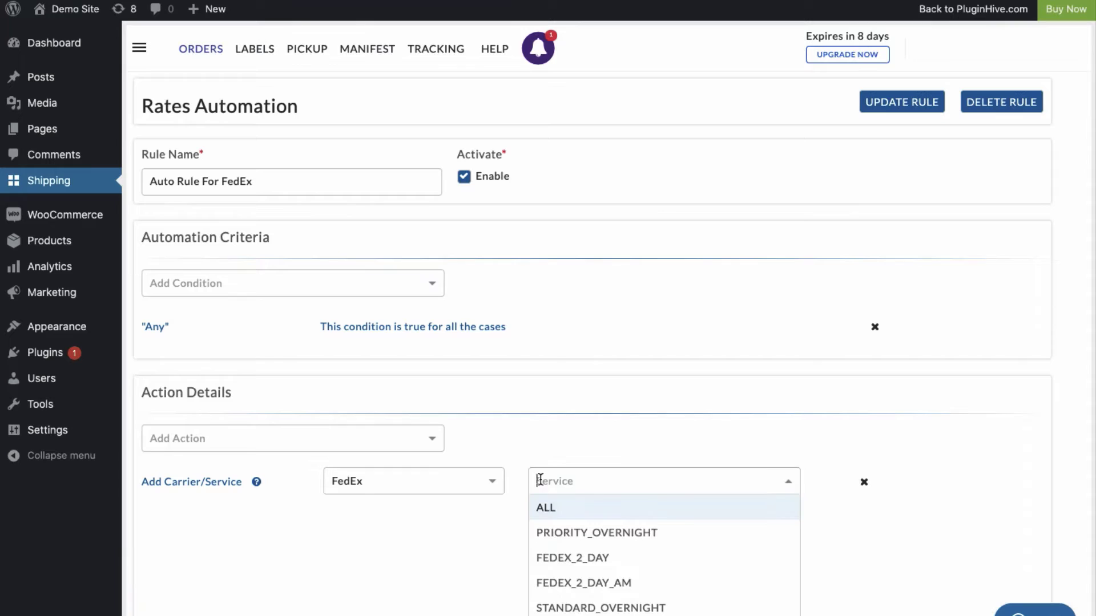
pyautogui.click(548, 532)
pyautogui.click(680, 480)
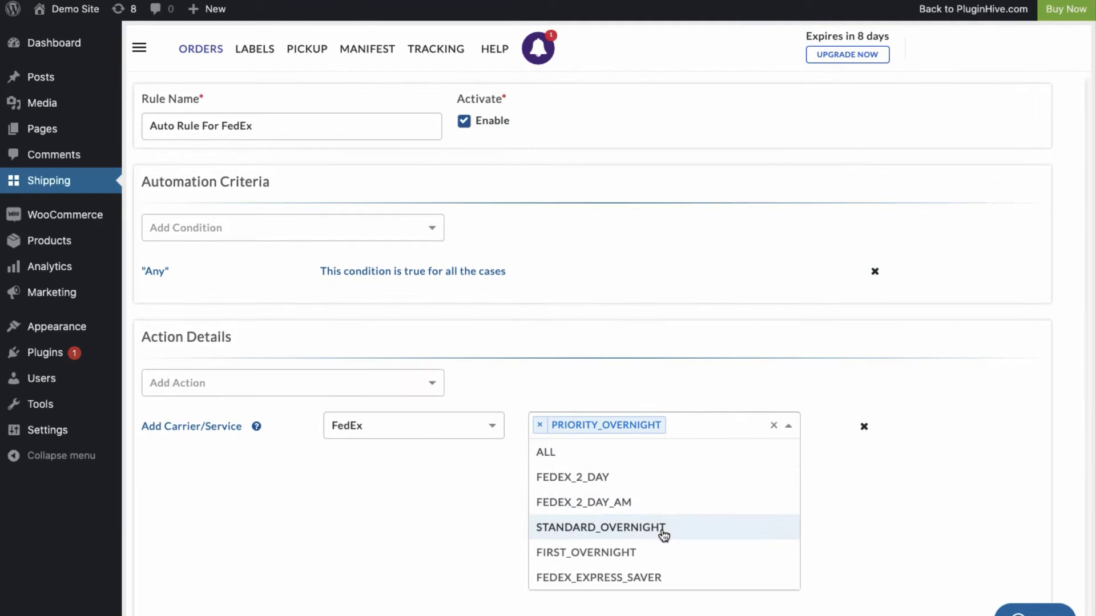
pyautogui.click(663, 531)
pyautogui.click(641, 571)
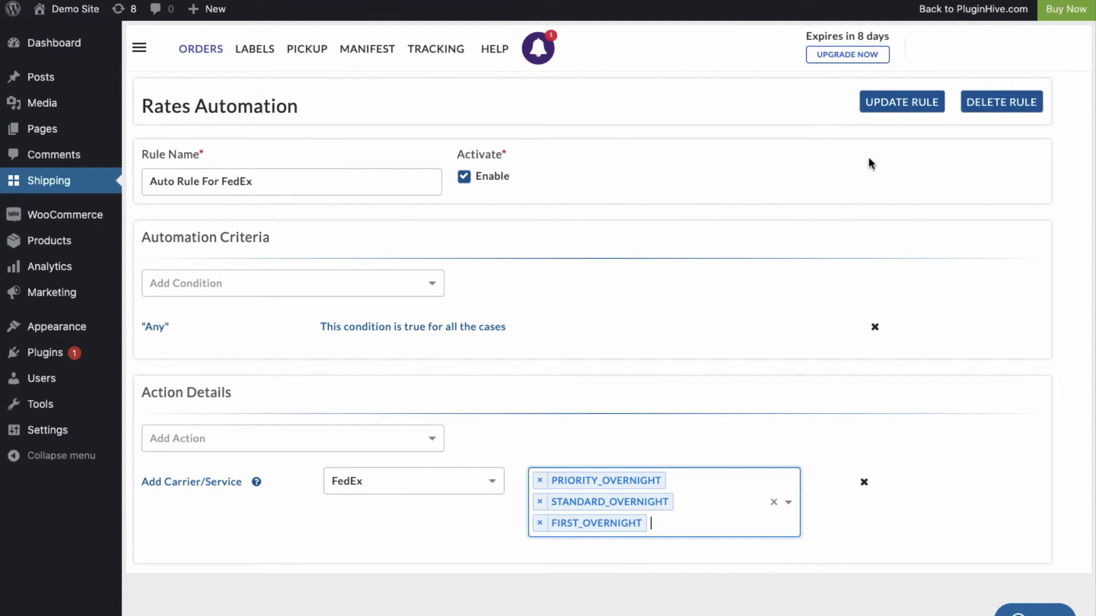
pyautogui.click(908, 103)
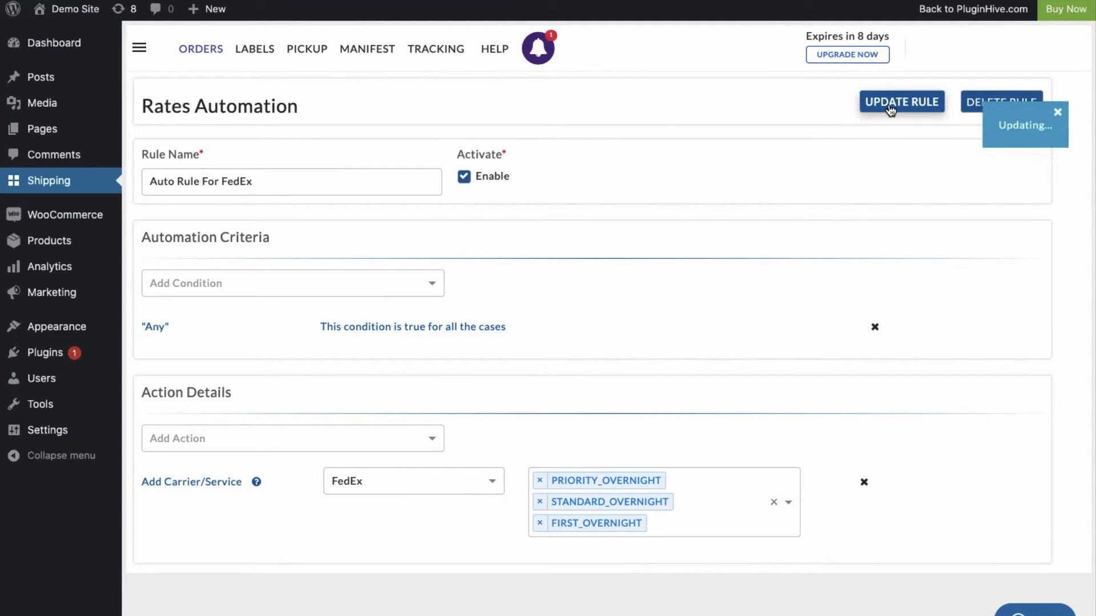
pyautogui.click(139, 49)
# - Add the UPS carrier account, then open the New From Address form under My Store
pyautogui.click(347, 224)
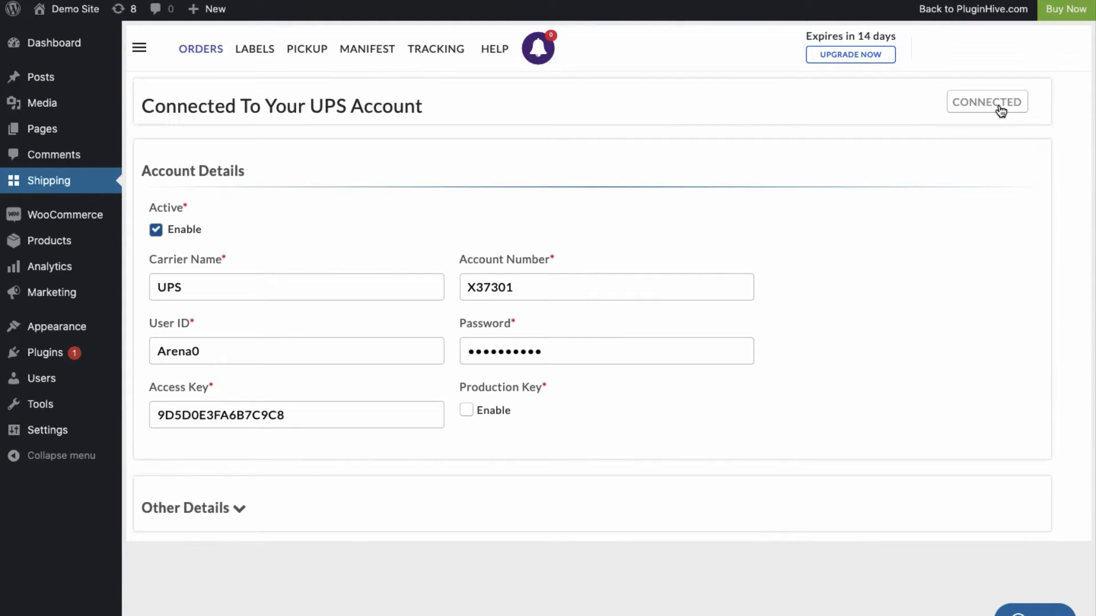
pyautogui.click(140, 49)
pyautogui.click(176, 259)
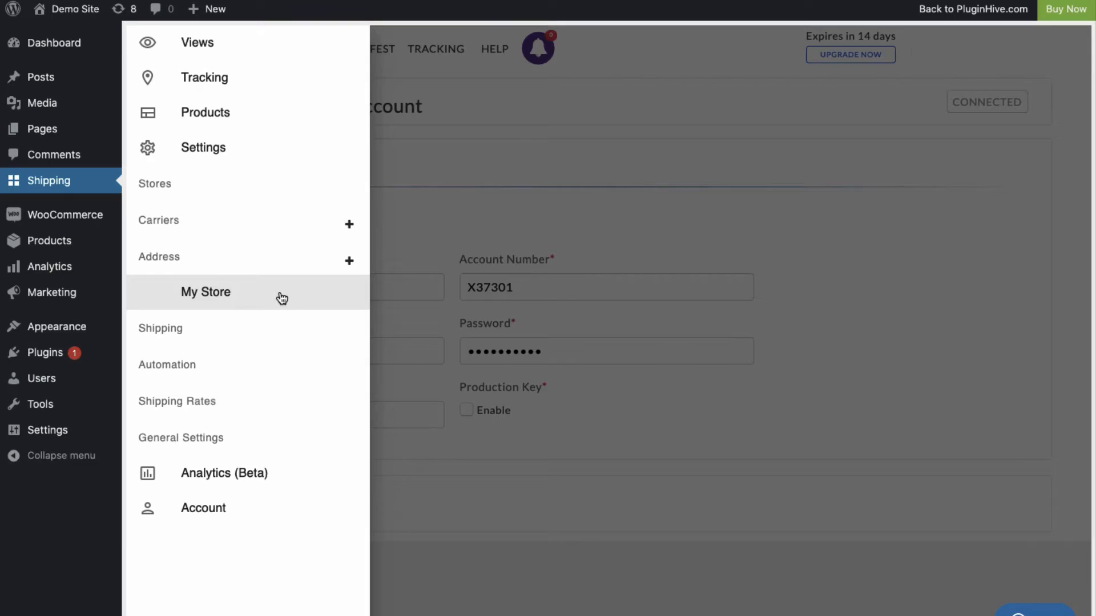
pyautogui.click(349, 260)
pyautogui.scroll(-2, 308, 263)
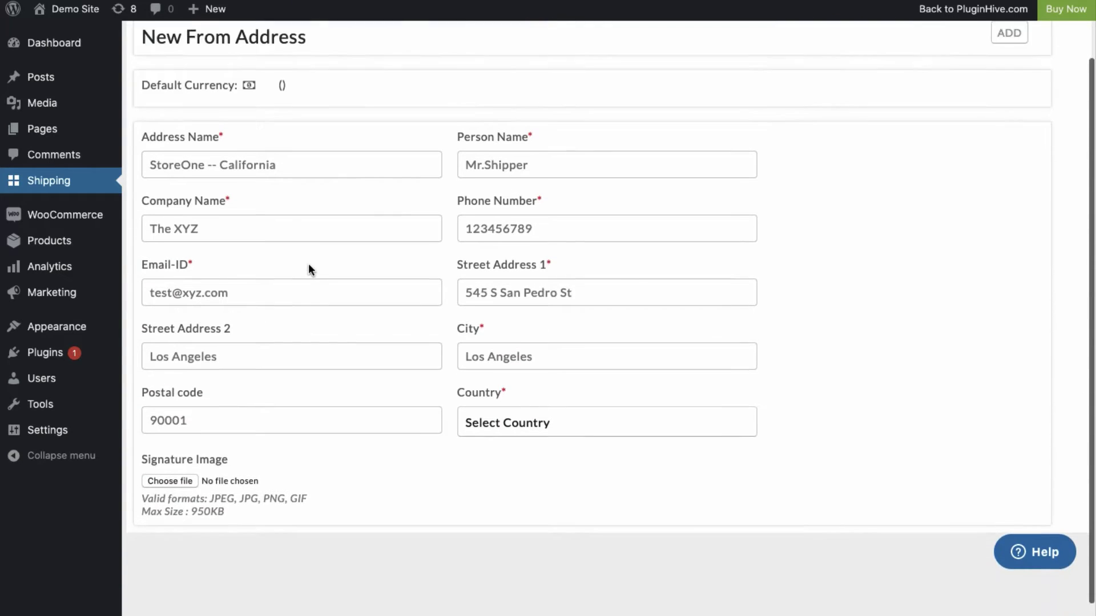
pyautogui.scroll(2, 309, 265)
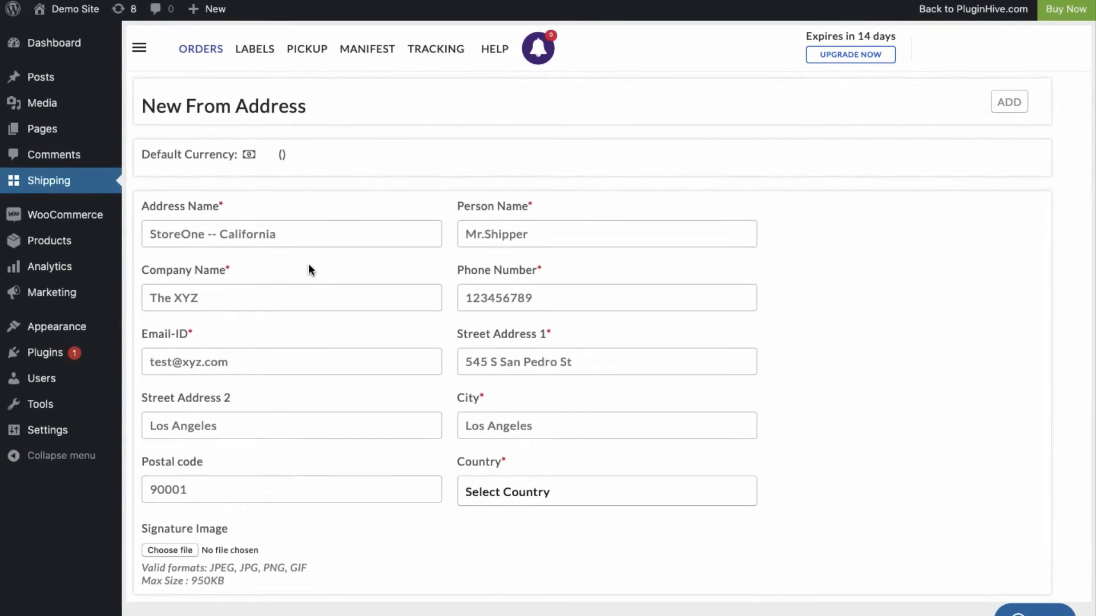
pyautogui.click(139, 49)
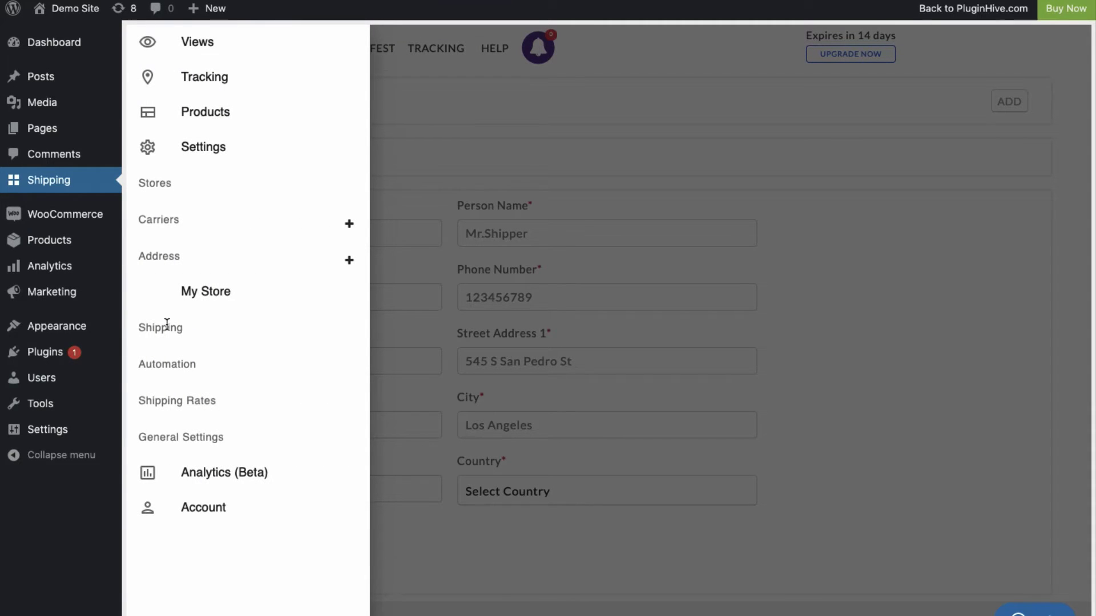
# - Set the Packaging settings' packing method to Box Packing
pyautogui.click(166, 325)
pyautogui.click(207, 329)
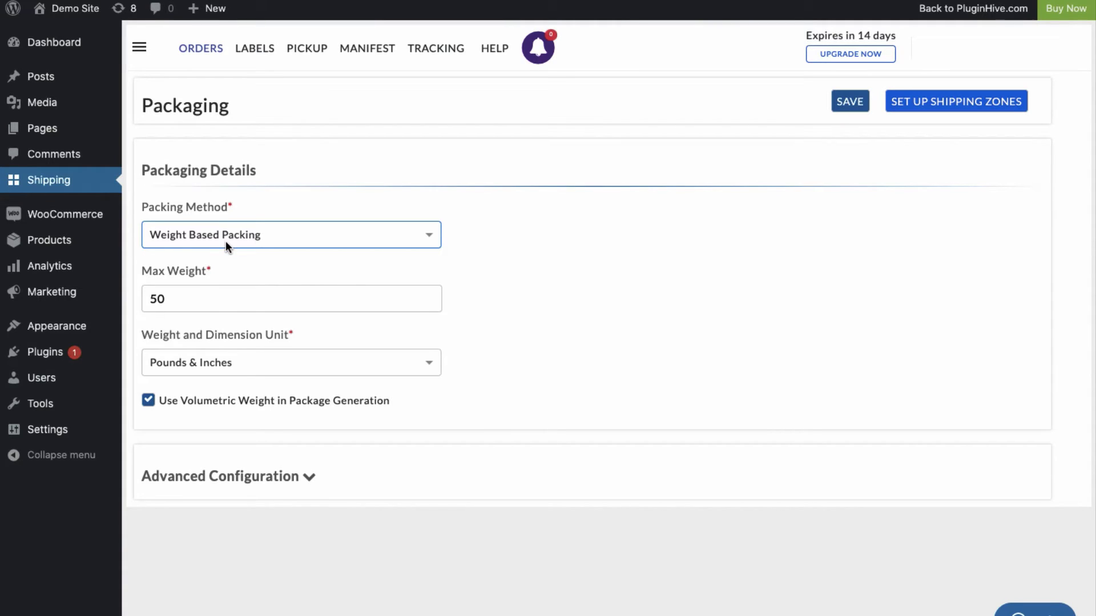
pyautogui.click(256, 238)
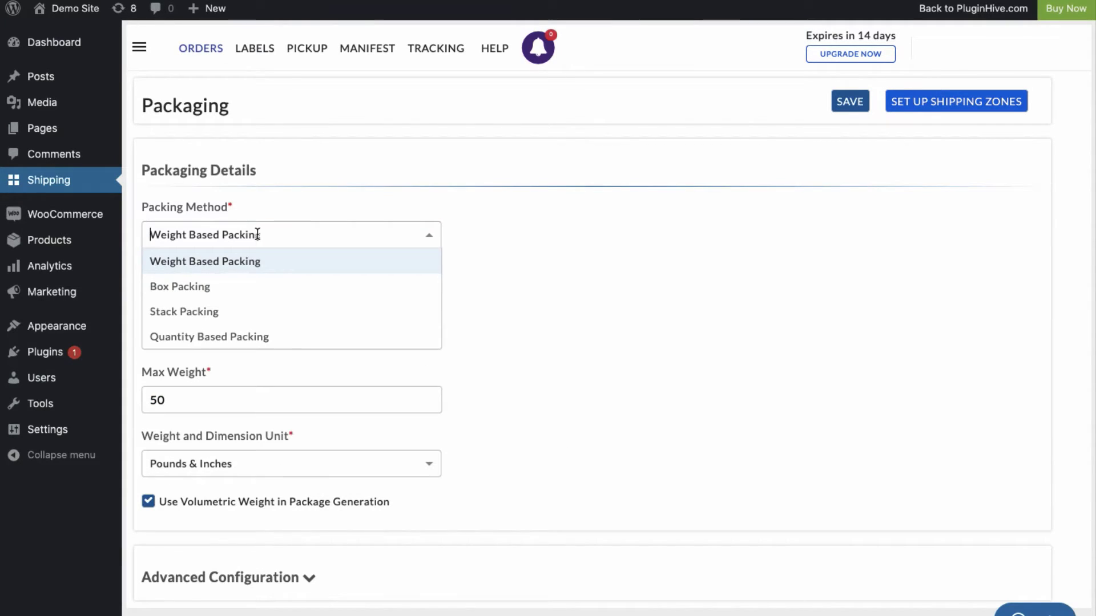
pyautogui.click(242, 288)
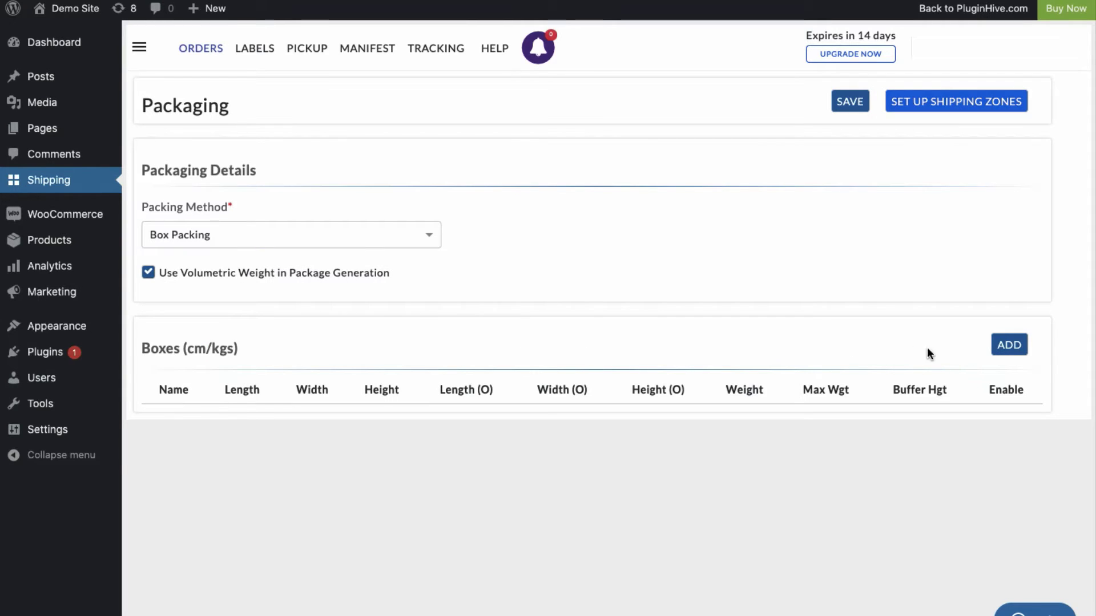
# - Add a 10×10×10 Custom Box with max weight 10
pyautogui.click(1008, 351)
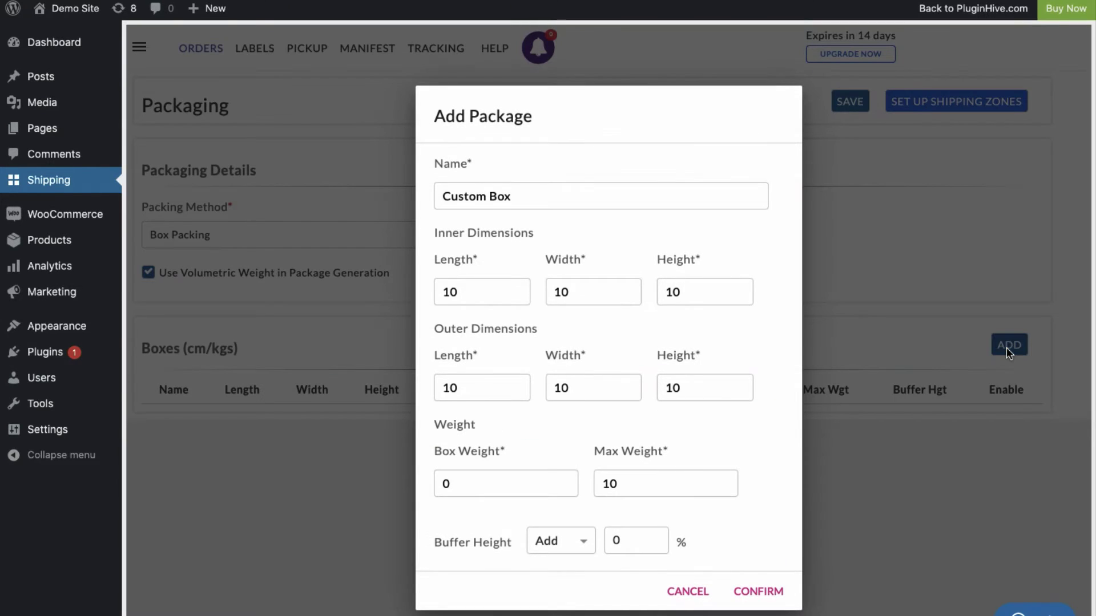
pyautogui.click(527, 195)
pyautogui.click(517, 291)
pyautogui.scroll(-1, 516, 290)
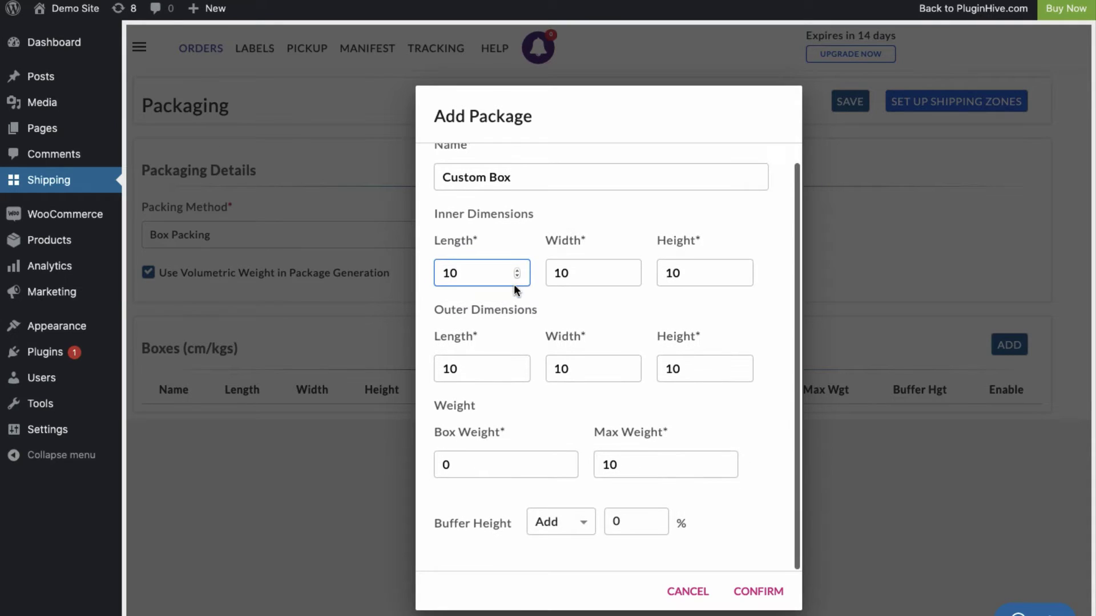
pyautogui.click(747, 592)
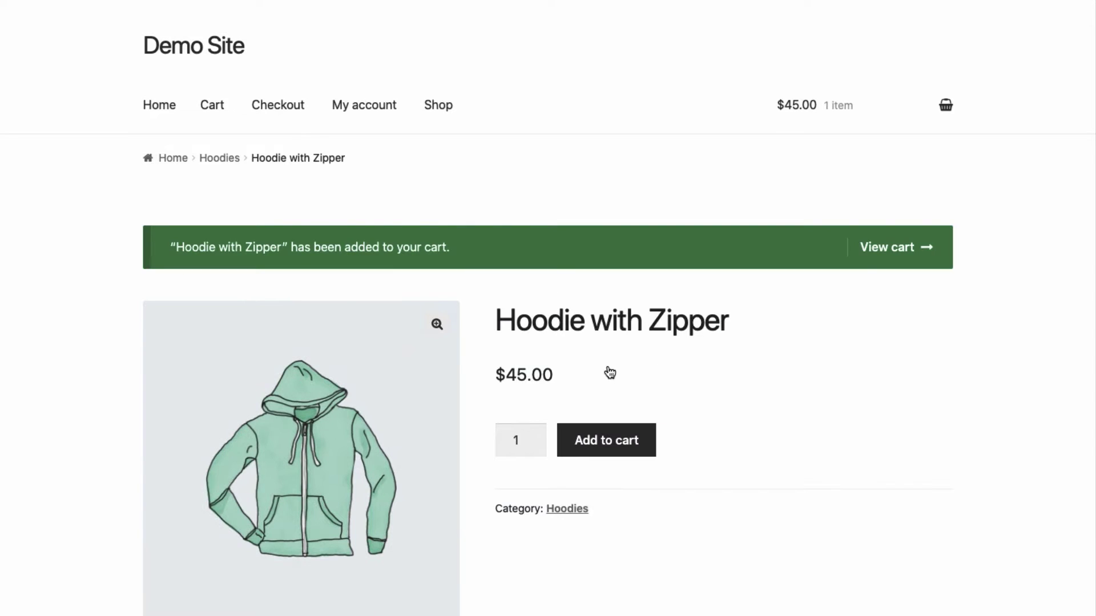
# - Set the cart's shipping address to Los Angeles, California, United States and update the rates
pyautogui.click(882, 248)
pyautogui.scroll(-3, 876, 248)
pyautogui.scroll(-1, 814, 308)
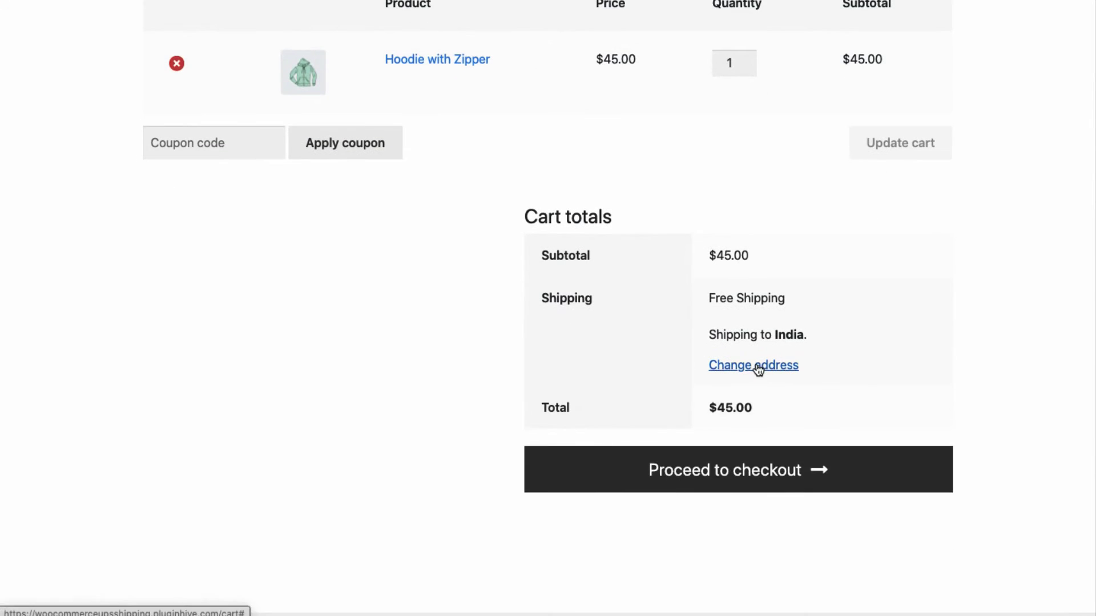
pyautogui.click(754, 366)
pyautogui.click(742, 402)
pyautogui.write('unit')
pyautogui.press('Down')
pyautogui.press('Down')
pyautogui.press('Return')
pyautogui.press('Tab')
pyautogui.write('c')
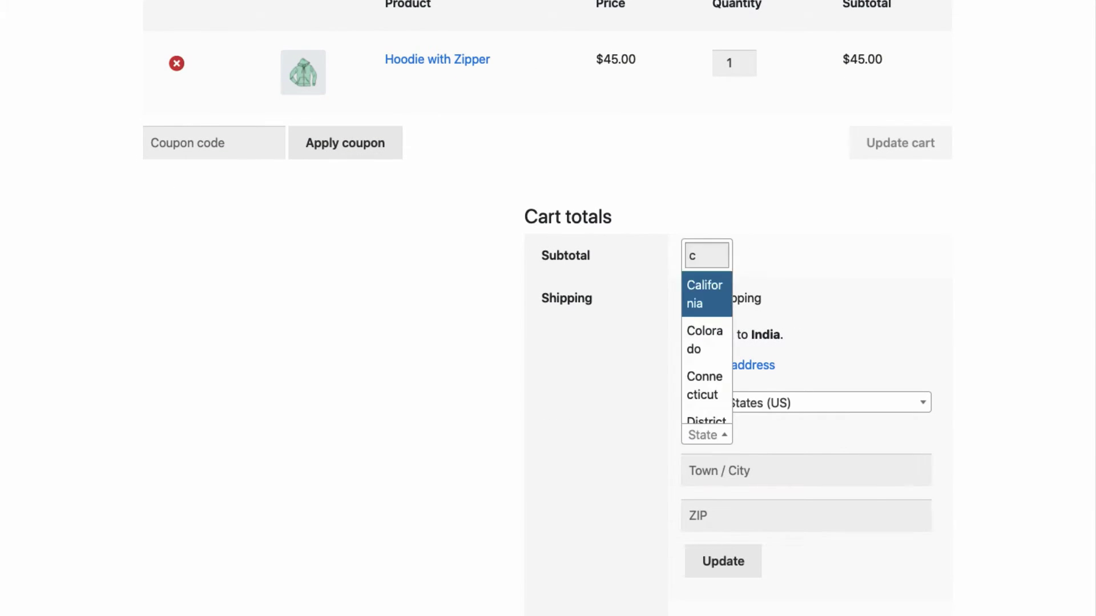
pyautogui.press('Return')
pyautogui.press('Tab')
pyautogui.write('Los Angeles')
pyautogui.press('Tab')
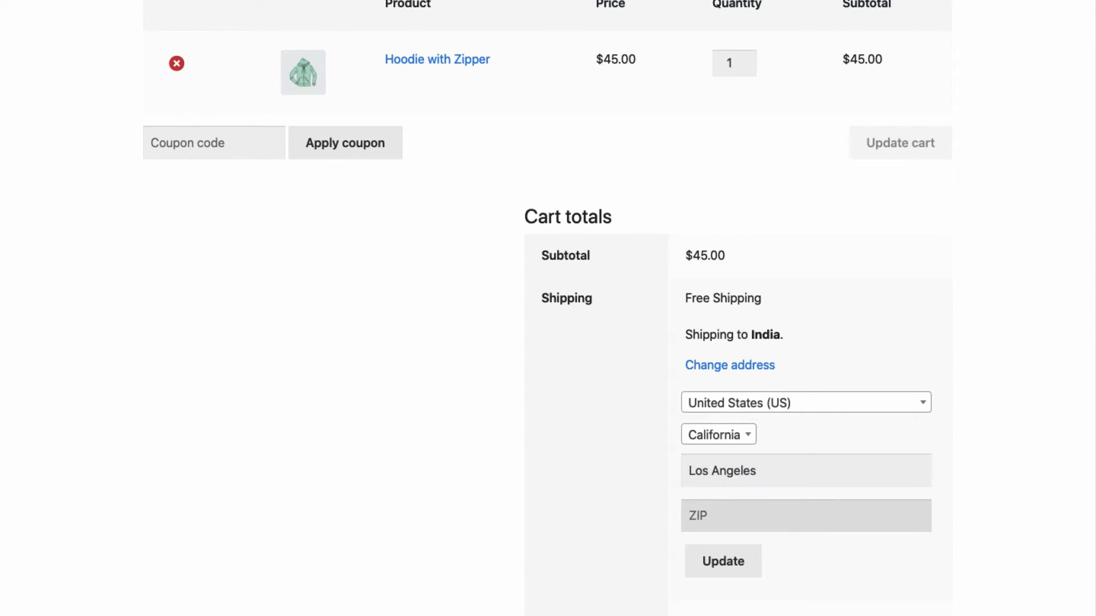
pyautogui.write('90017')
pyautogui.click(722, 565)
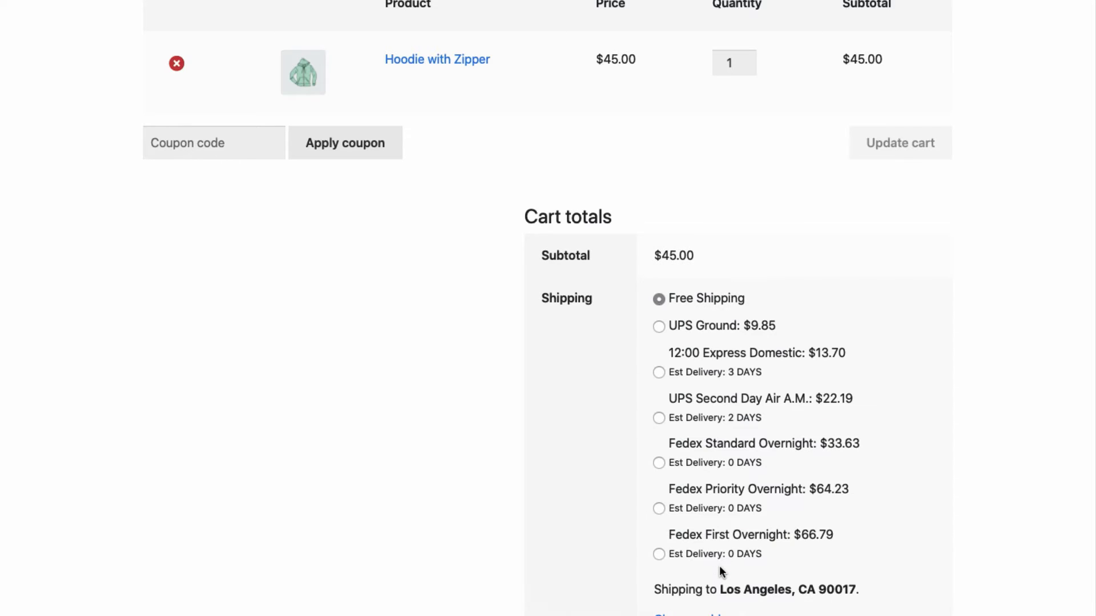
pyautogui.scroll(-1, 719, 567)
pyautogui.scroll(-1, 719, 566)
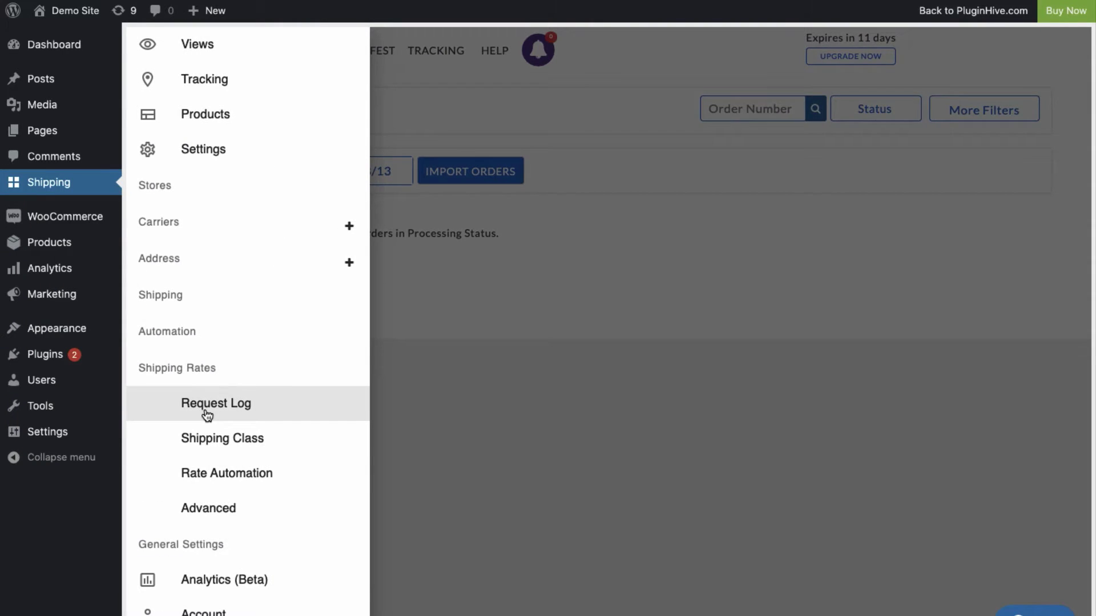
# - Open the Rate Request Log and view the first row's request summary
pyautogui.click(207, 404)
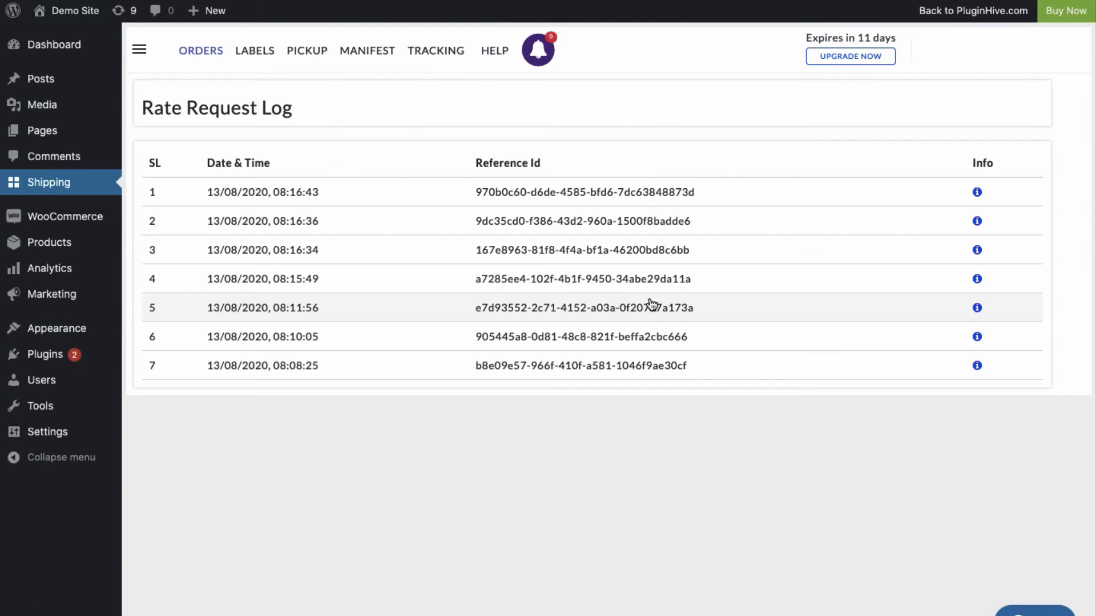
pyautogui.click(976, 193)
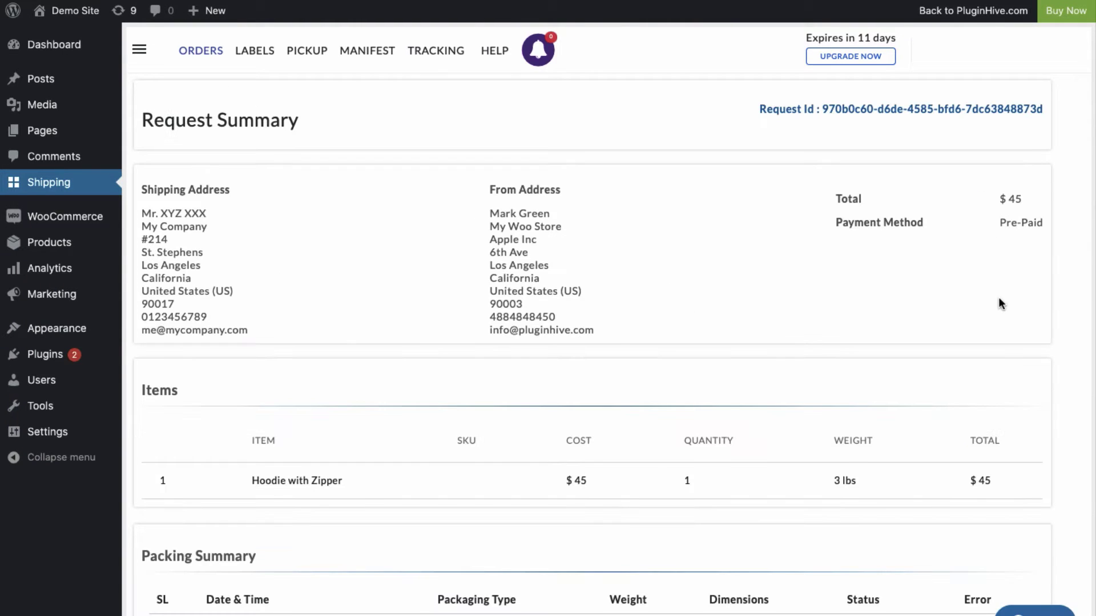
pyautogui.scroll(-2, 1024, 445)
pyautogui.scroll(-3, 1024, 454)
pyautogui.scroll(-4, 1025, 454)
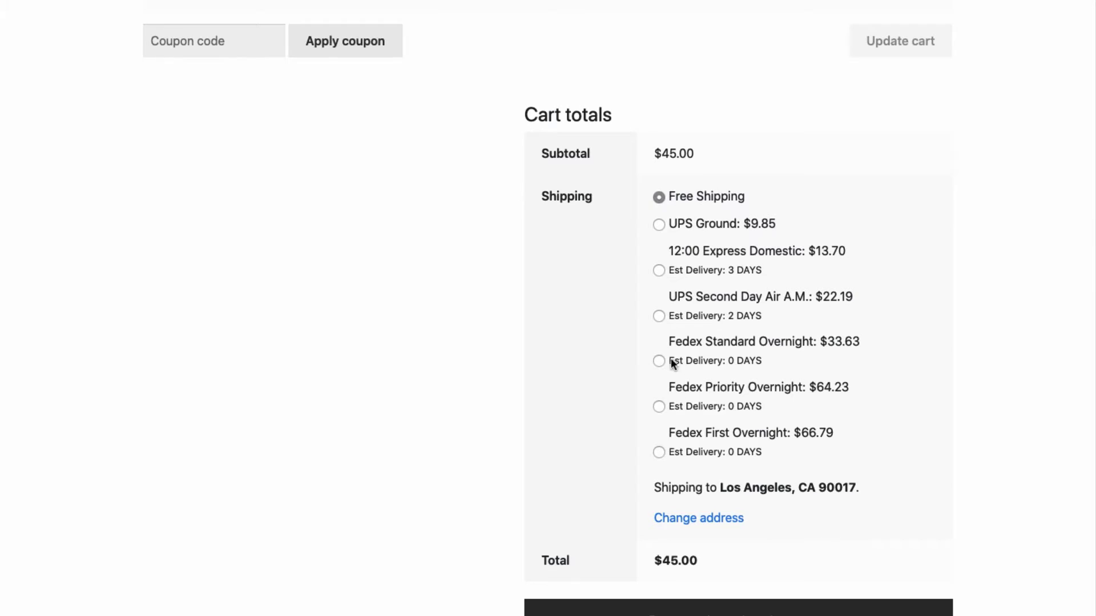
# - Select FedEx Standard Overnight, then Free Shipping, and proceed to checkout for the hoodie
pyautogui.click(660, 359)
pyautogui.scroll(-2, 660, 356)
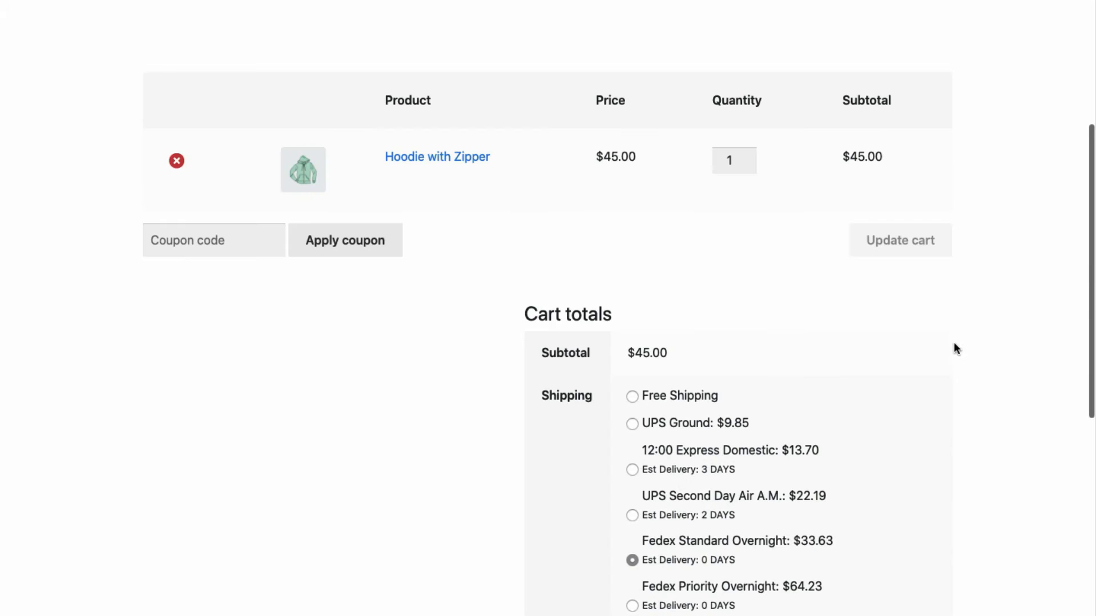
pyautogui.click(631, 396)
pyautogui.scroll(-2, 1005, 374)
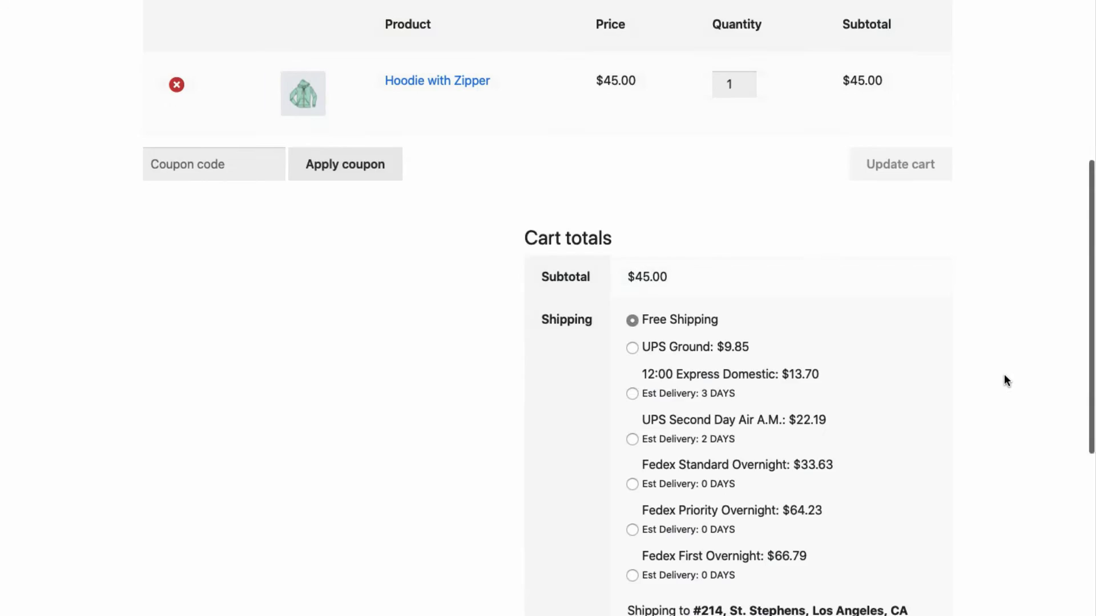
pyautogui.scroll(-2, 1003, 374)
pyautogui.scroll(-3, 1003, 374)
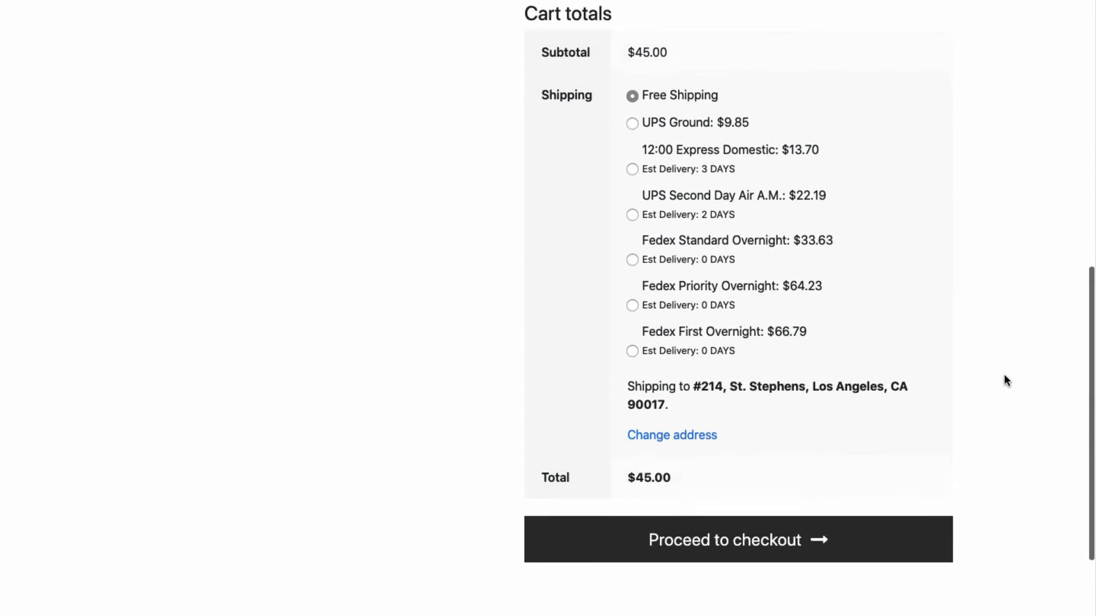
pyautogui.click(770, 527)
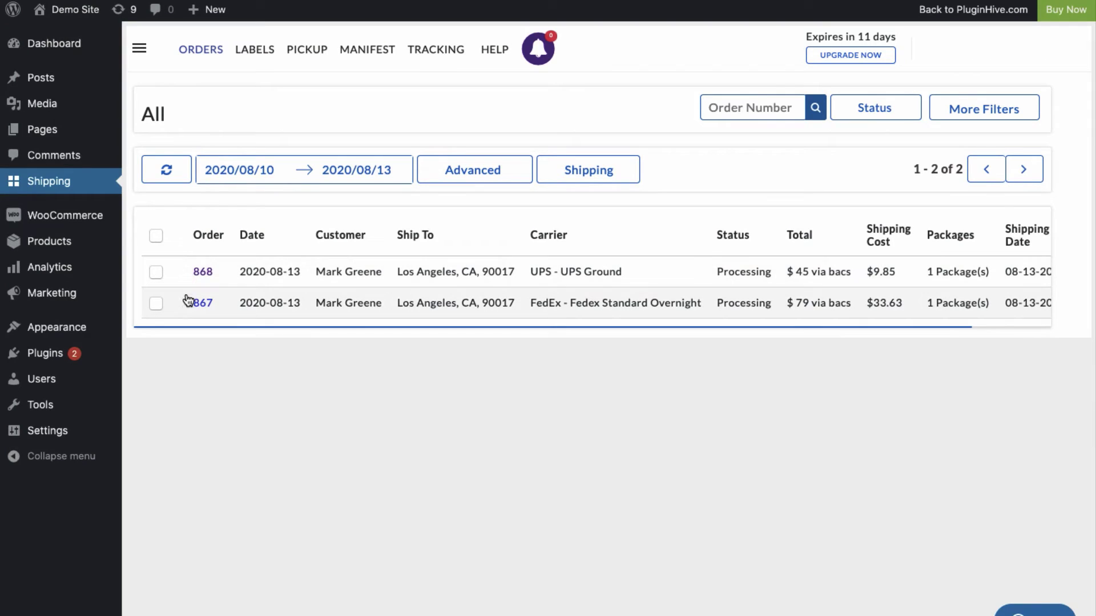
pyautogui.hscroll(2, 187, 308)
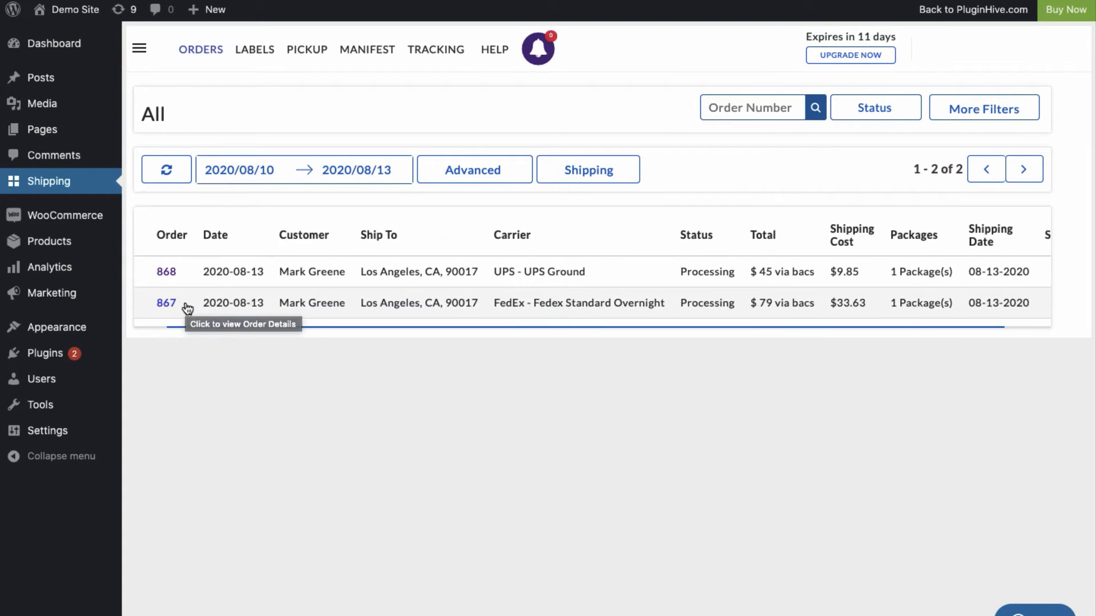
pyautogui.hscroll(3, 188, 309)
pyautogui.hscroll(-2, 187, 308)
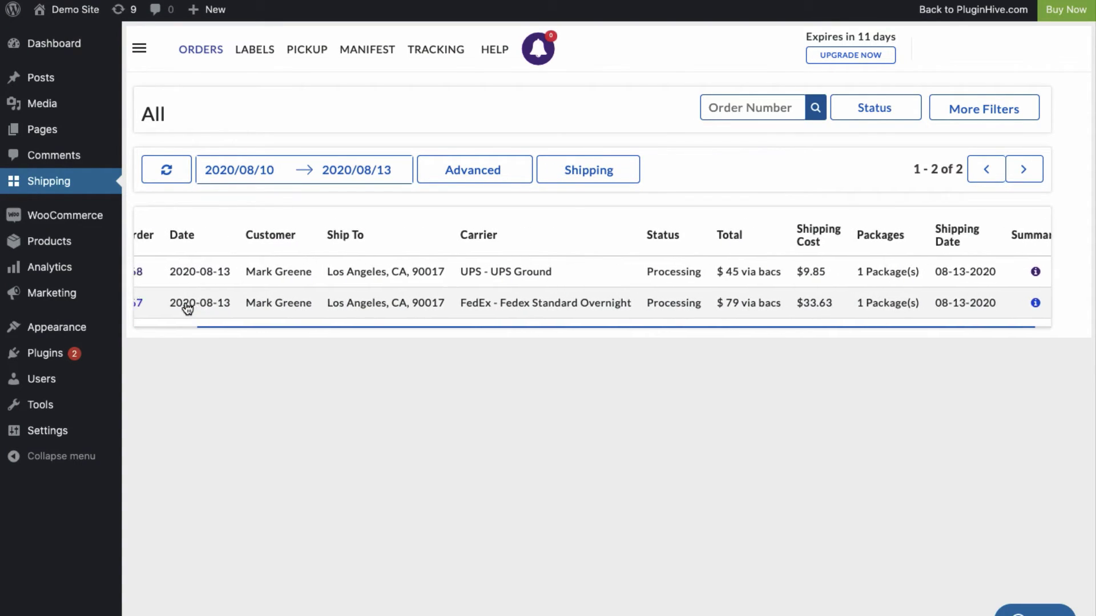
pyautogui.hscroll(-2, 187, 309)
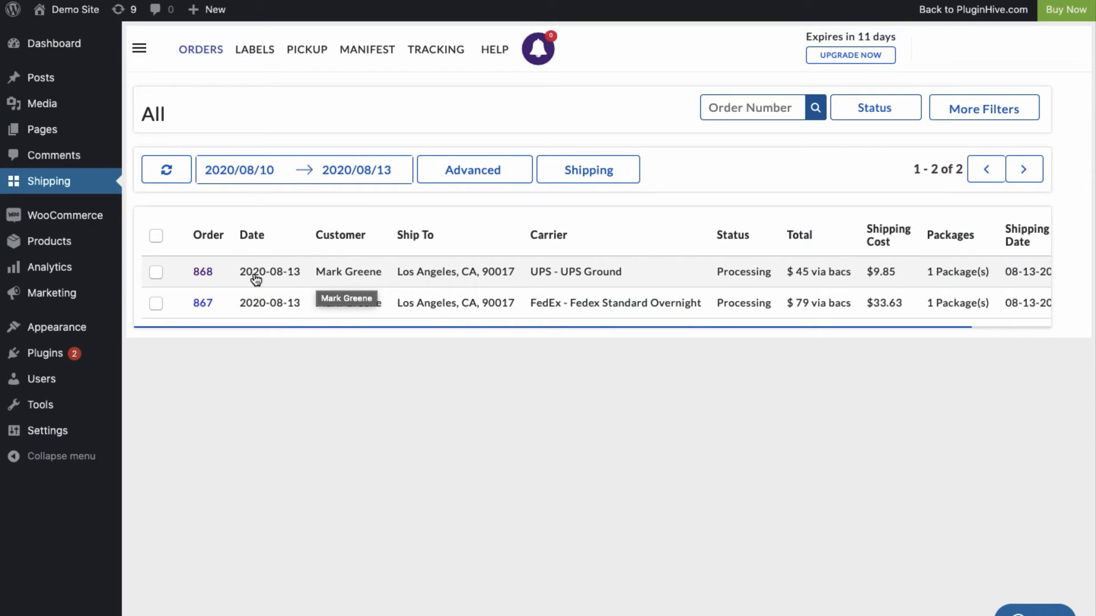
# - Open order #868 from the ORDERS list to see its rate summary
pyautogui.click(204, 272)
pyautogui.scroll(-3, 205, 277)
pyautogui.scroll(-5, 205, 278)
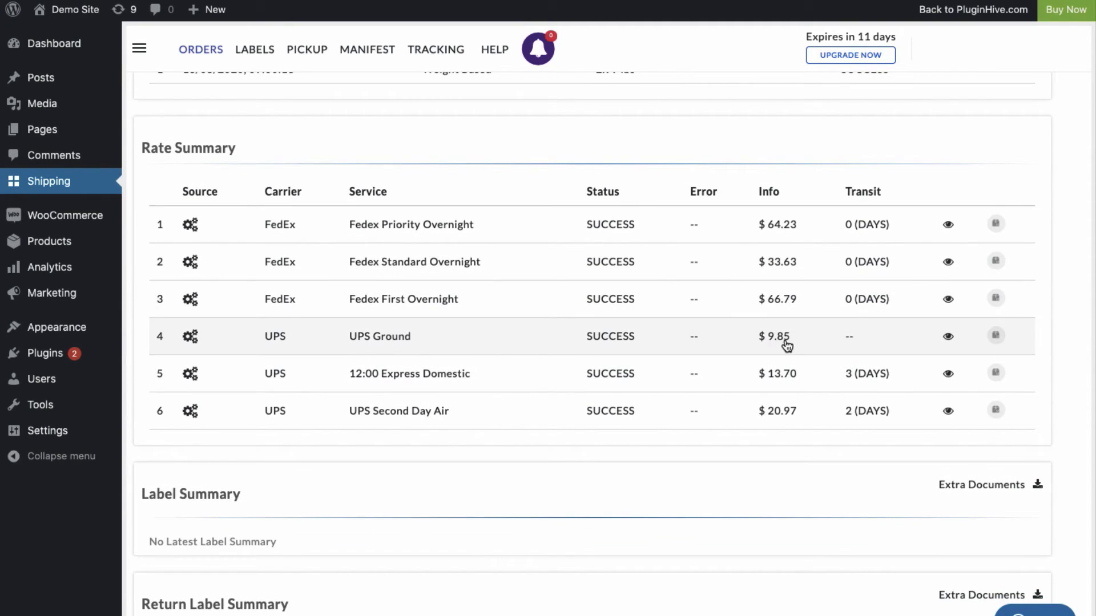
# - Generate shipping labels for orders #868 and #867 and print their documents
pyautogui.click(202, 51)
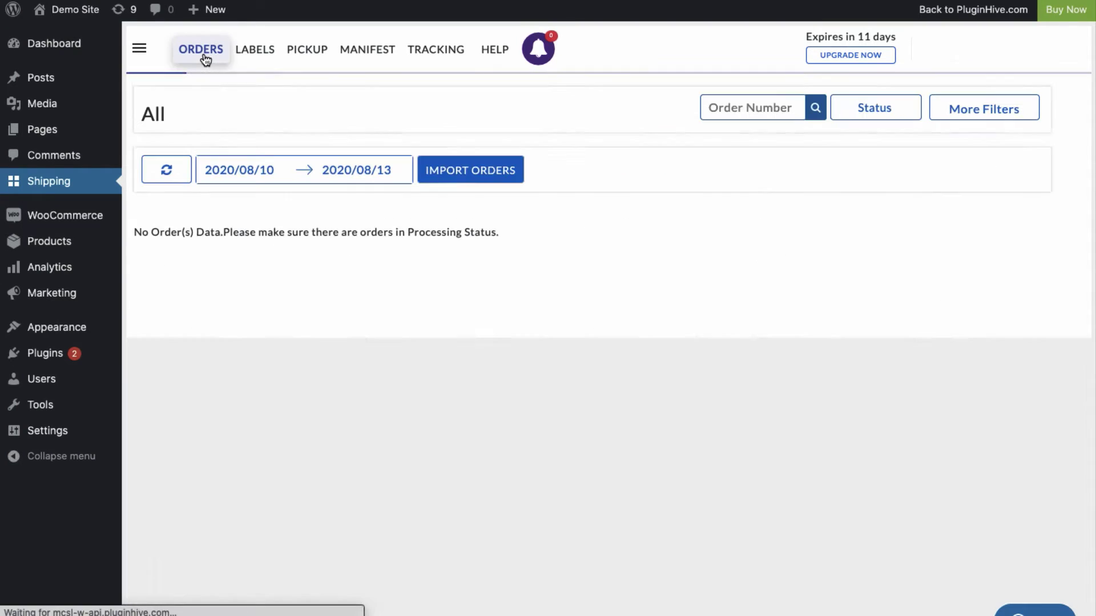
pyautogui.click(157, 238)
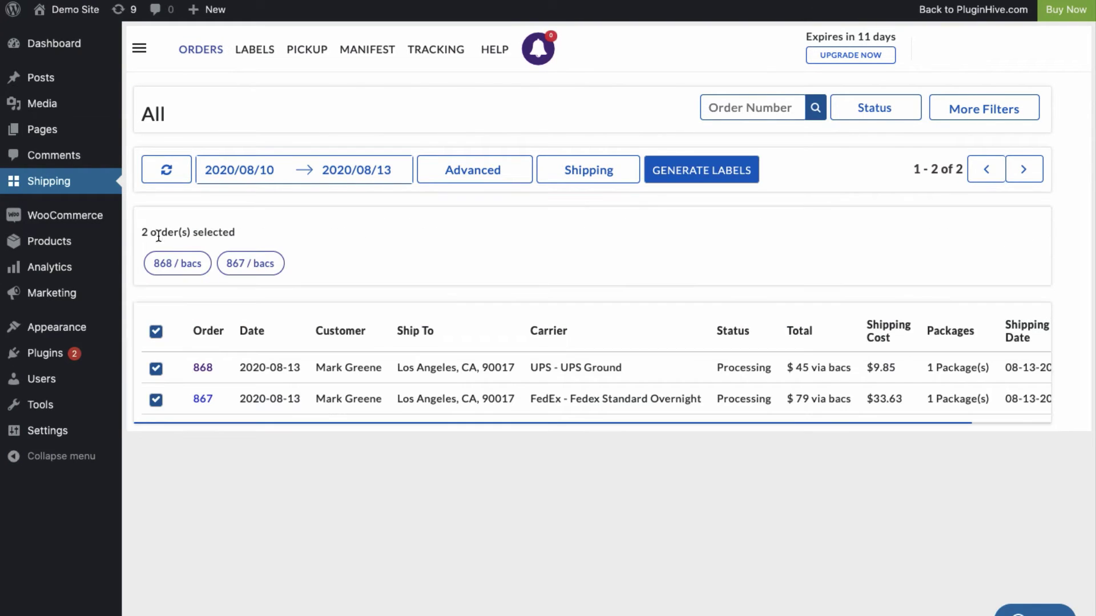
pyautogui.click(710, 177)
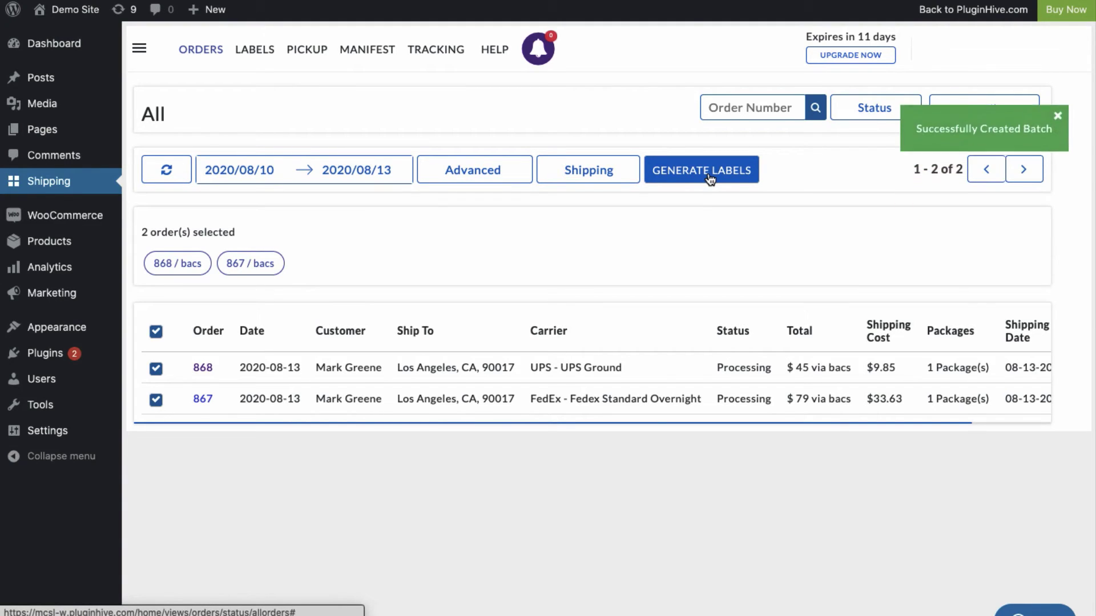
pyautogui.click(697, 178)
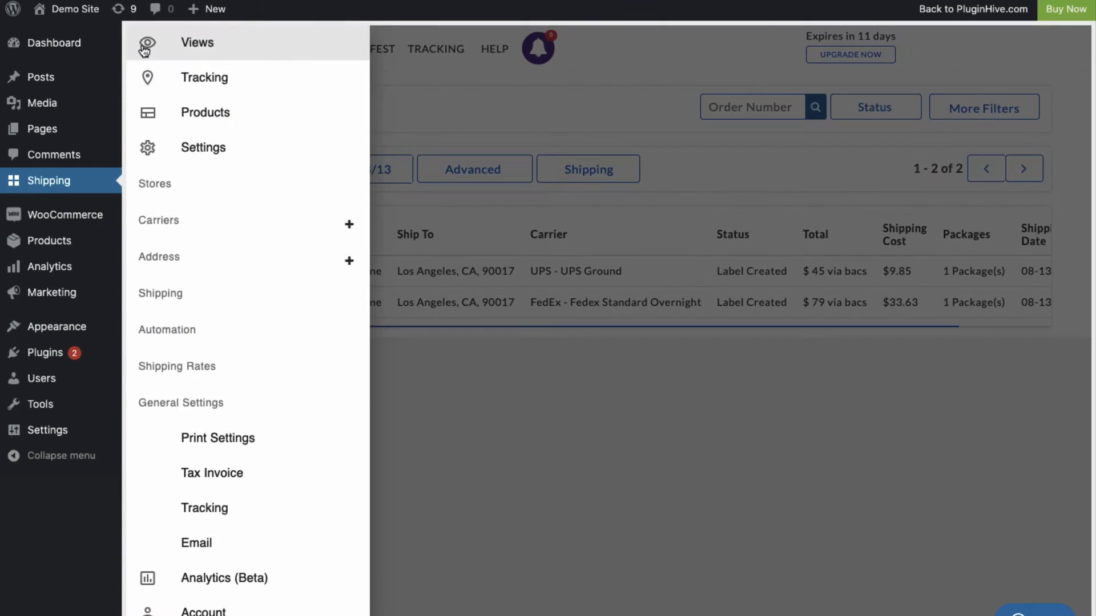
# - Enable Commercial Invoice in PluginHive Print Settings, then return to the orders list
pyautogui.click(196, 439)
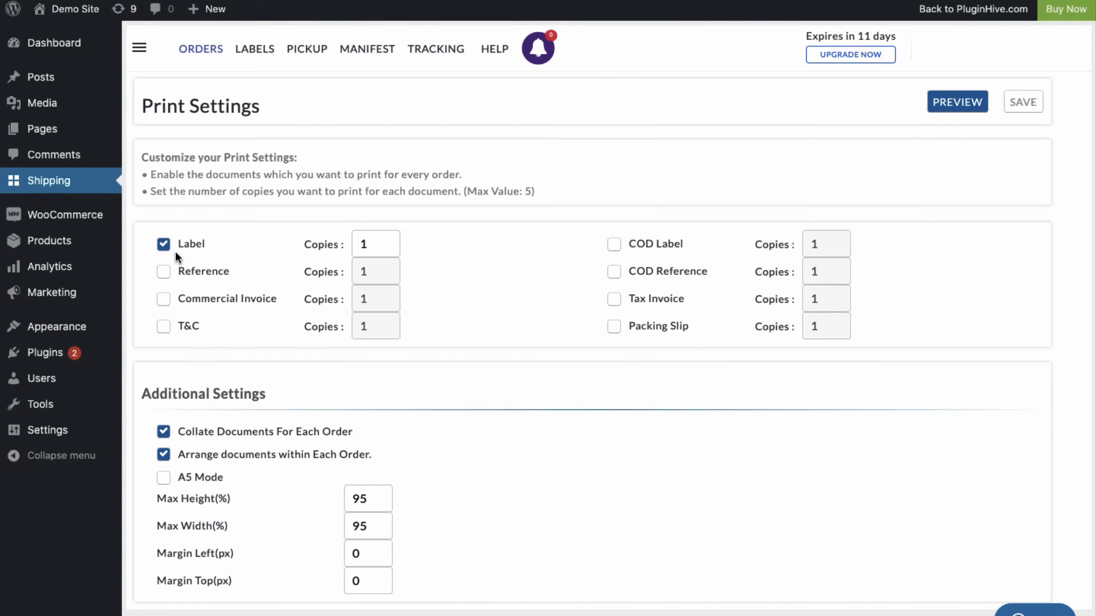
pyautogui.click(163, 299)
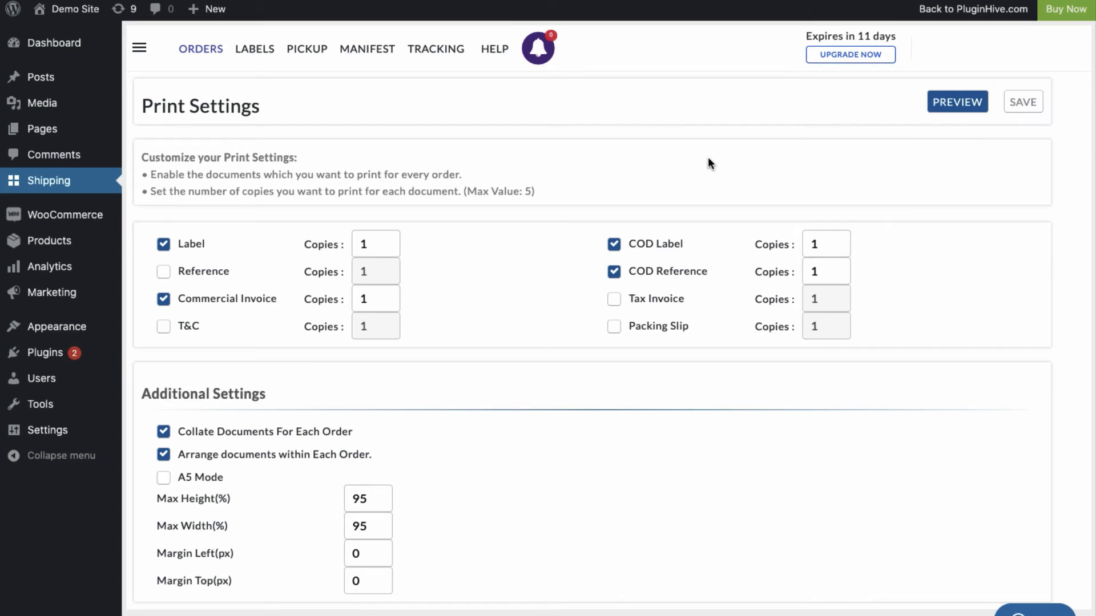
pyautogui.click(201, 48)
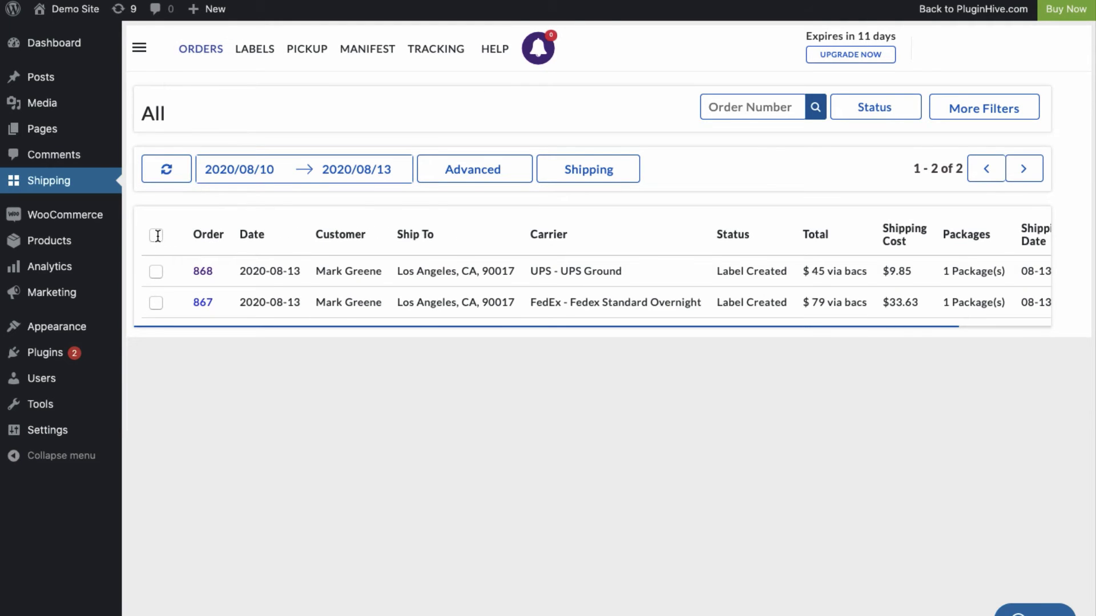
# - Request a carrier pickup for orders #868 and #867, then mark both as shipped
pyautogui.click(155, 235)
pyautogui.click(683, 181)
pyautogui.click(157, 235)
pyautogui.click(684, 171)
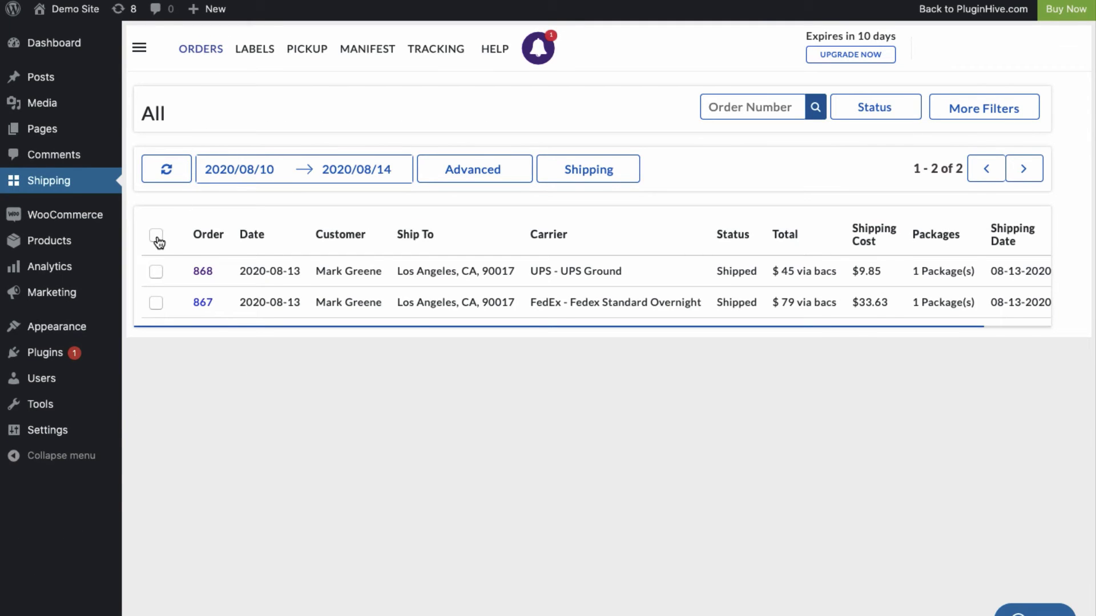
# - Check tracking for both shipped orders, view order 867's shipment details, then go to WooCommerce Orders
pyautogui.click(157, 237)
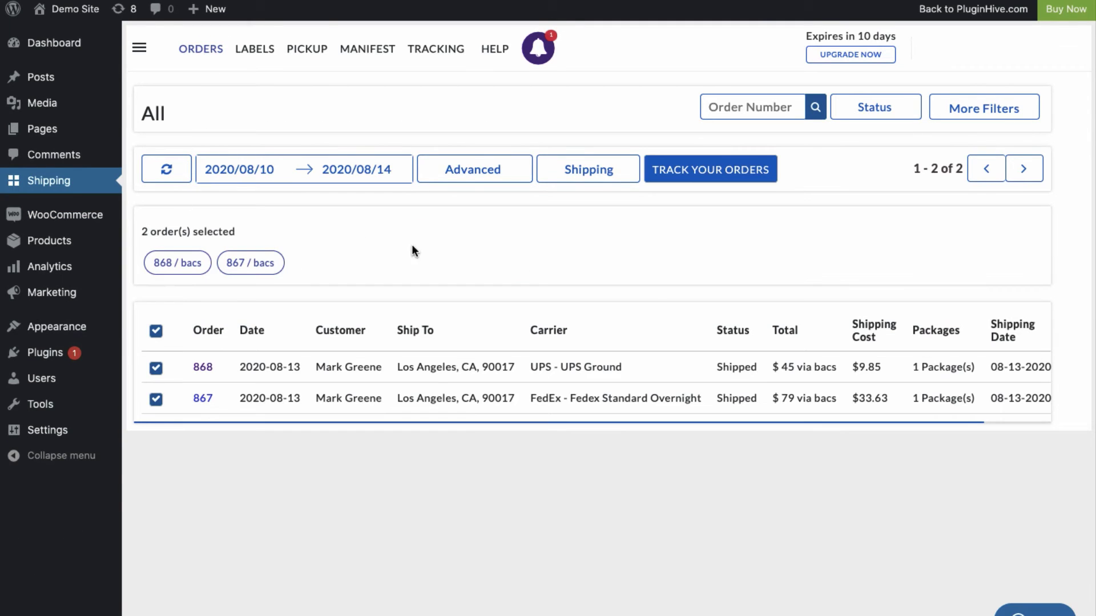
pyautogui.click(707, 175)
pyautogui.click(157, 281)
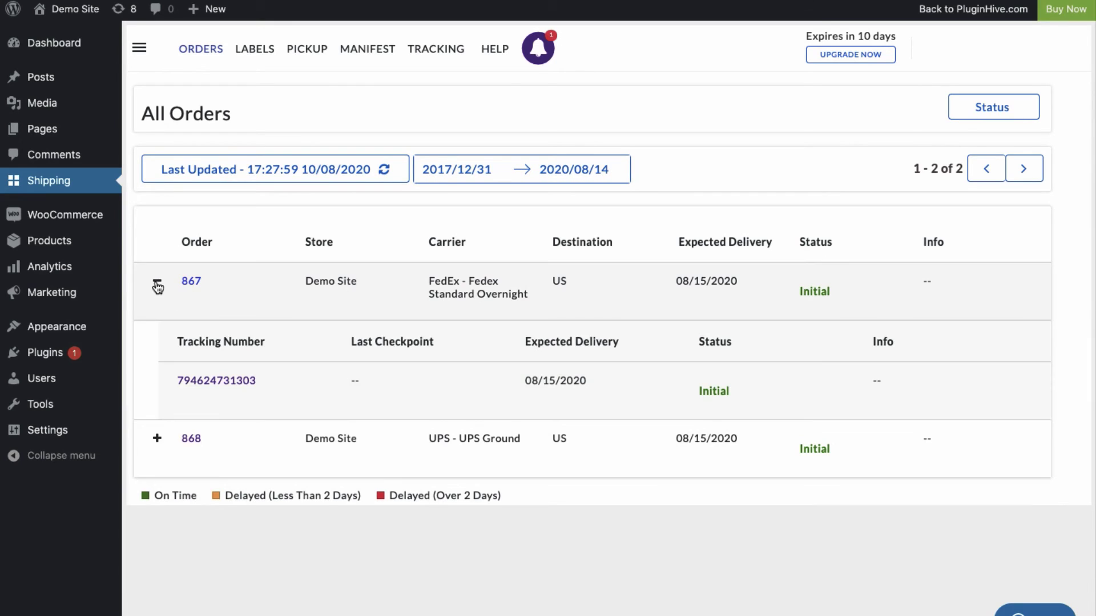
pyautogui.click(212, 386)
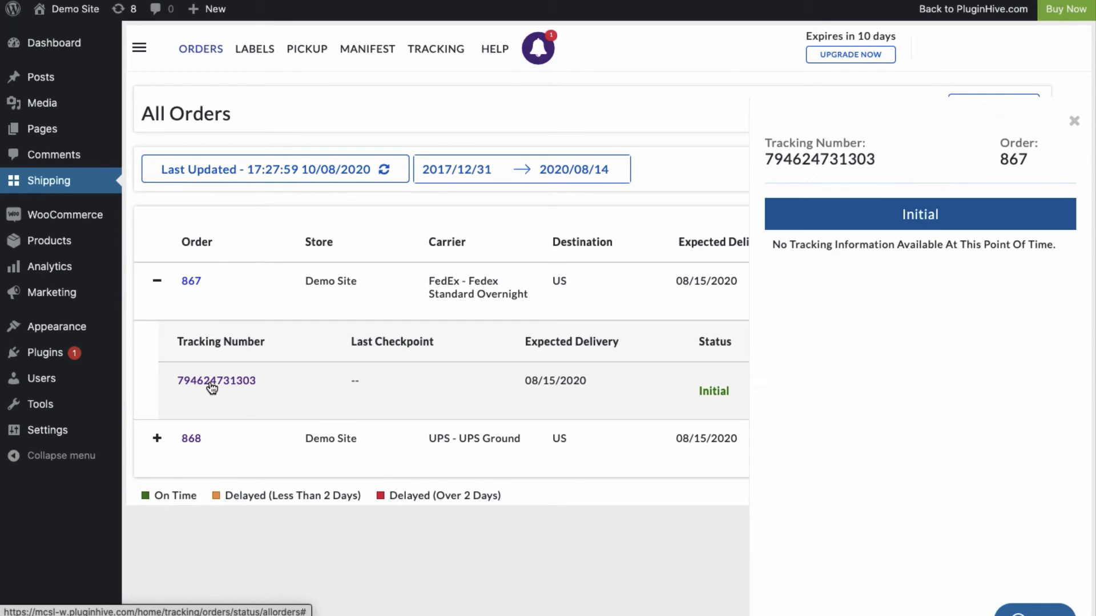
pyautogui.moveTo(64, 215)
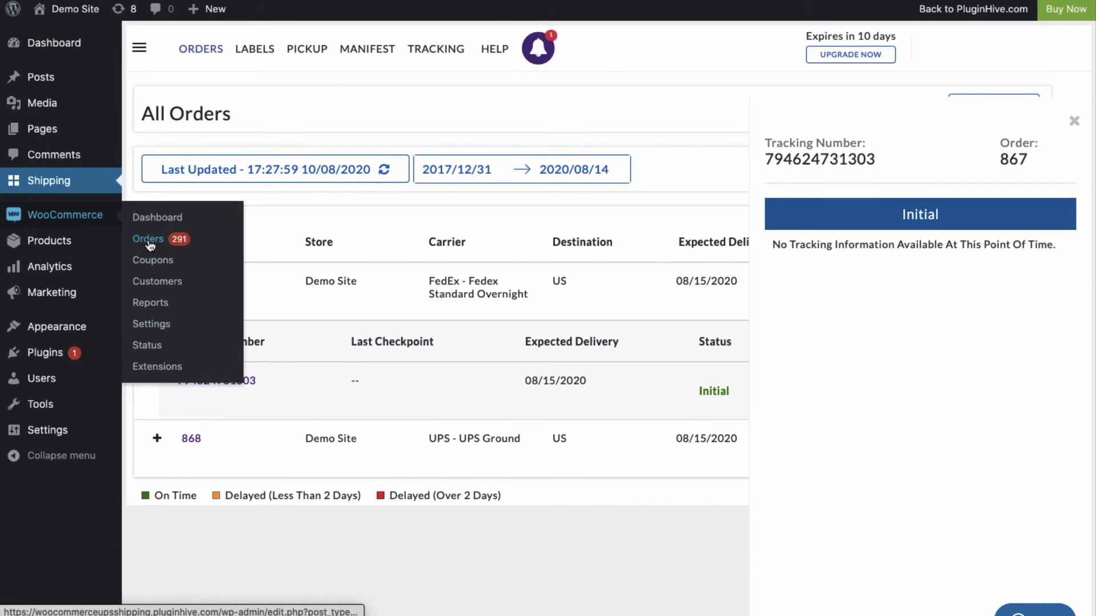
pyautogui.click(150, 244)
pyautogui.click(203, 239)
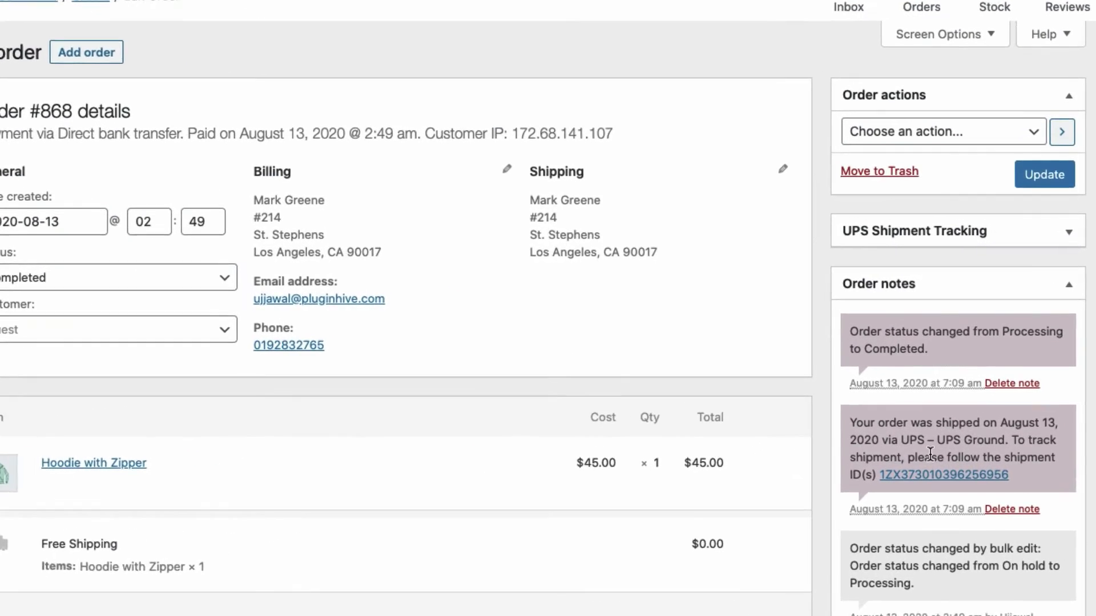